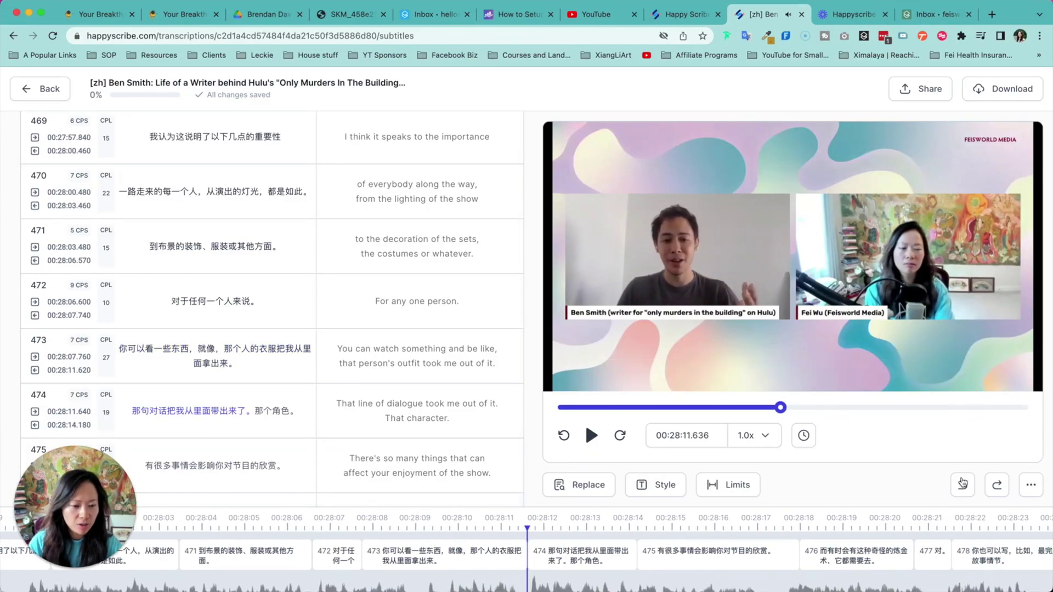
Scroll through the Happy Scribe dashboard's list of transcript folders and files
{"action": "scroll", "coordinate": [165, 329], "scroll_direction": "down", "scroll_amount": 1}
{"action": "scroll", "coordinate": [254, 249], "scroll_direction": "up", "scroll_amount": 15}
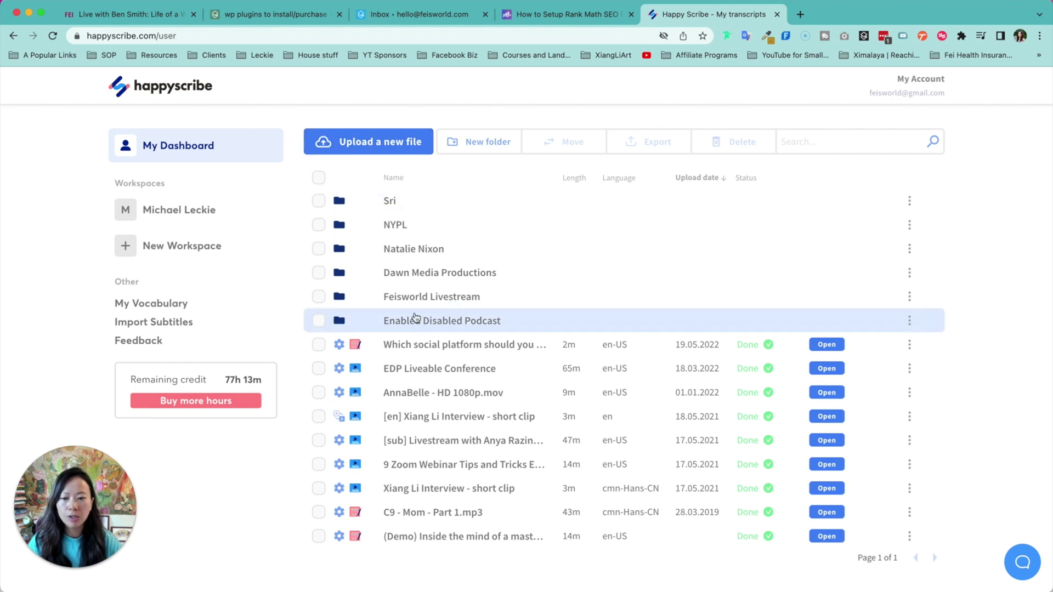
In Feisworld Livestream, import the writer interview as subtitles from its pasted YouTube link
{"action": "left_click", "coordinate": [427, 298]}
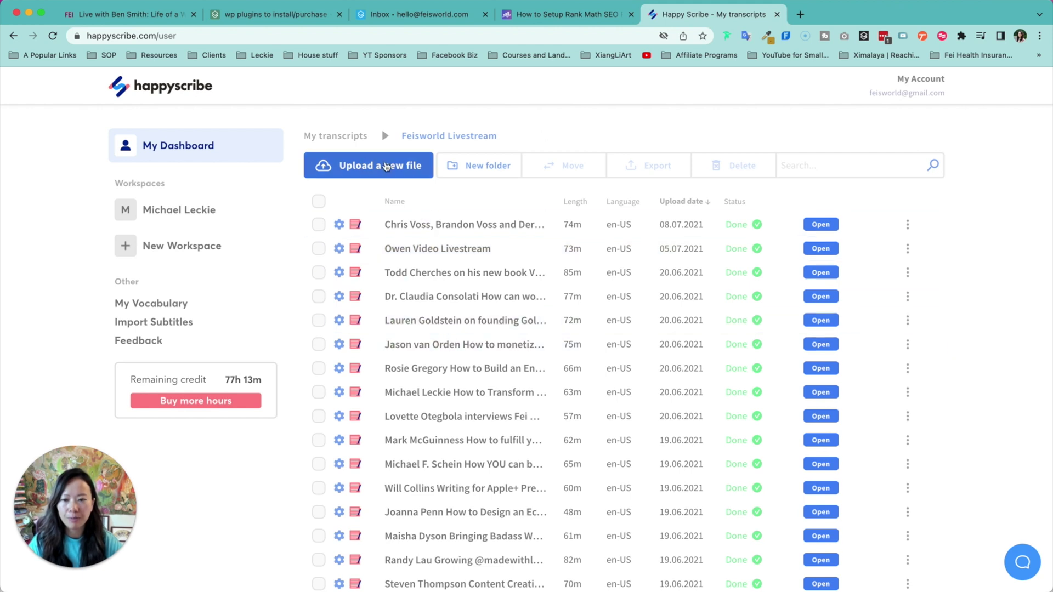
{"action": "left_click", "coordinate": [365, 167]}
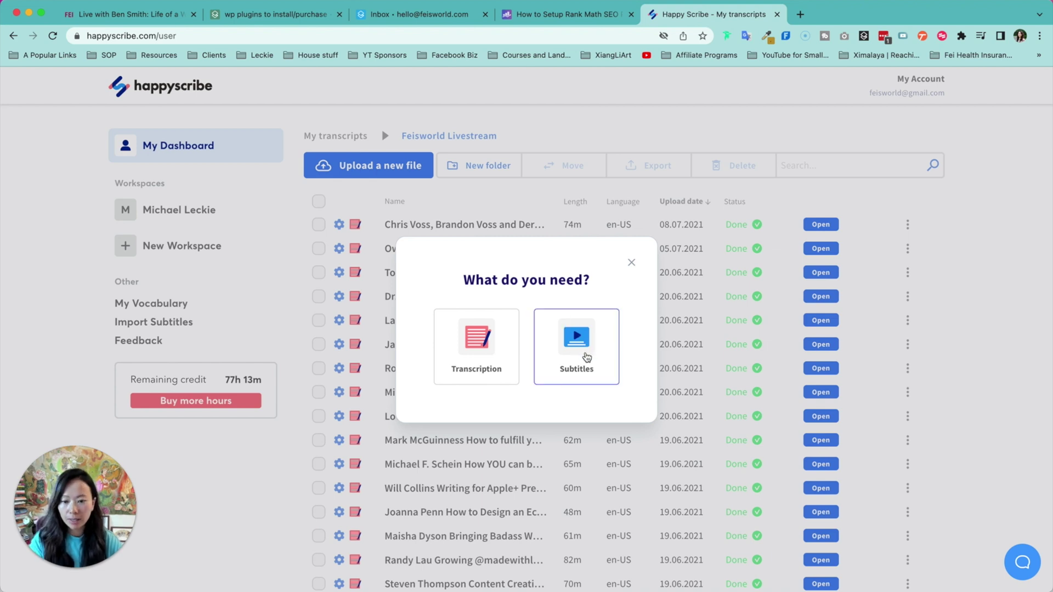
{"action": "left_click", "coordinate": [587, 357]}
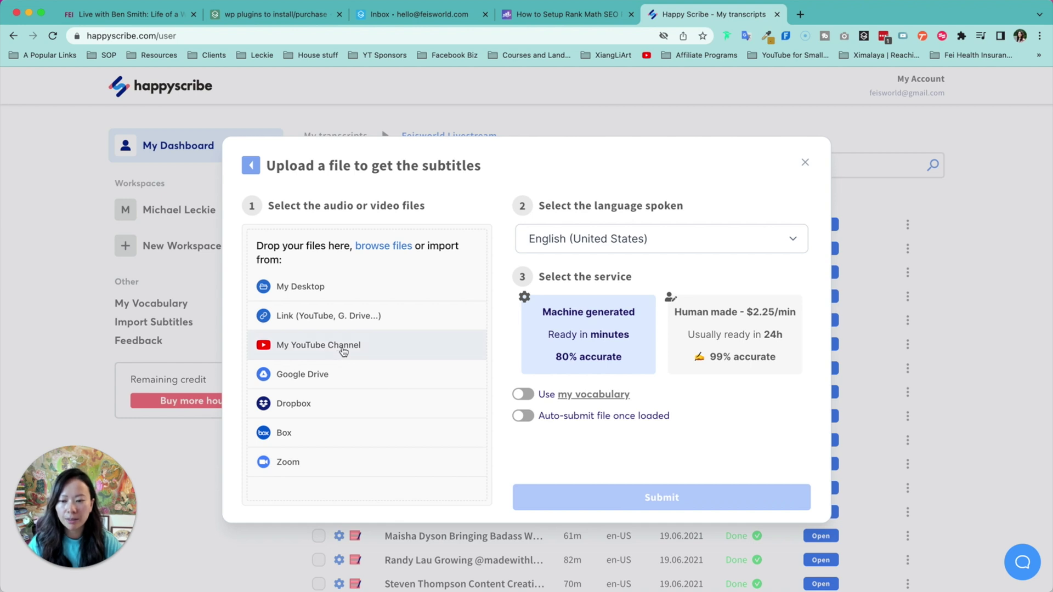
{"action": "left_click", "coordinate": [336, 323]}
{"action": "type", "text": "https://youtu.be/AevDeQCaX7l"}
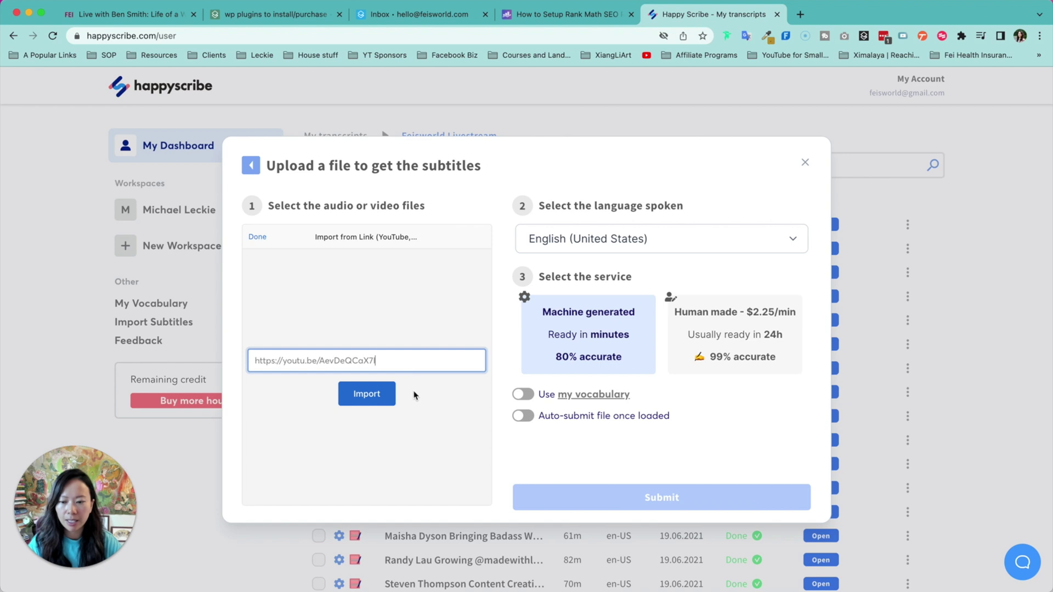
{"action": "left_click", "coordinate": [387, 399]}
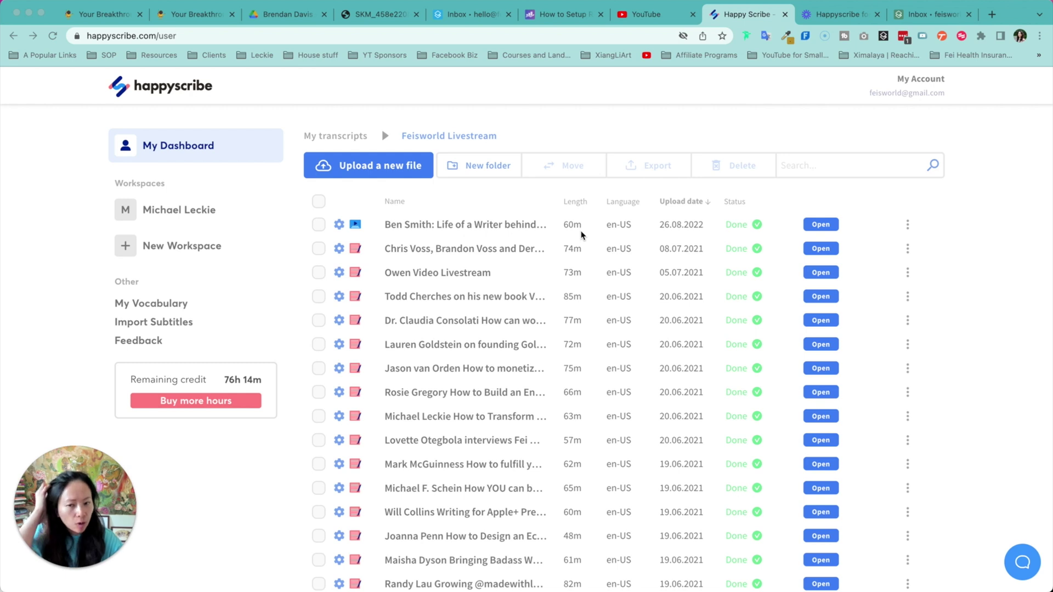
In the interview transcript, correct the host's name and 'Feisworld' in line 001, and add Feisworld to the vocabulary
{"action": "left_click", "coordinate": [498, 228]}
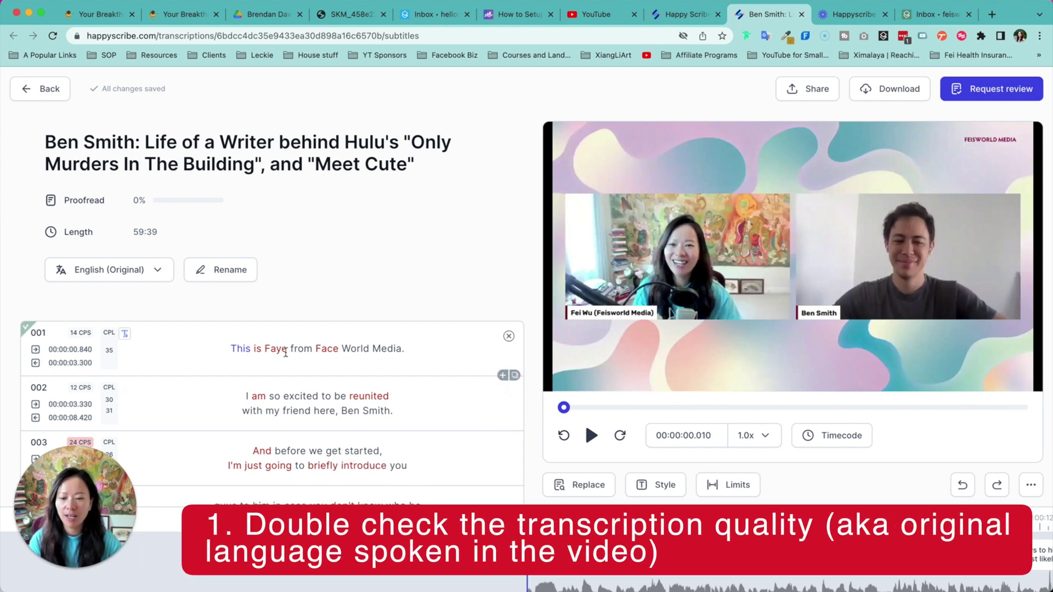
{"action": "double_click", "coordinate": [280, 350]}
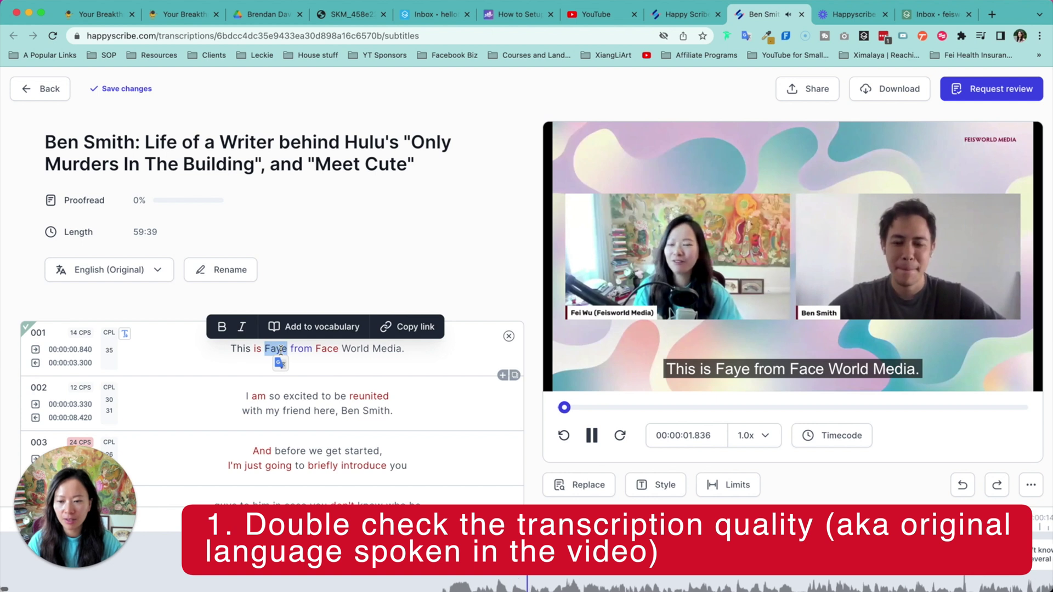
{"action": "type", "text": "Fei"}
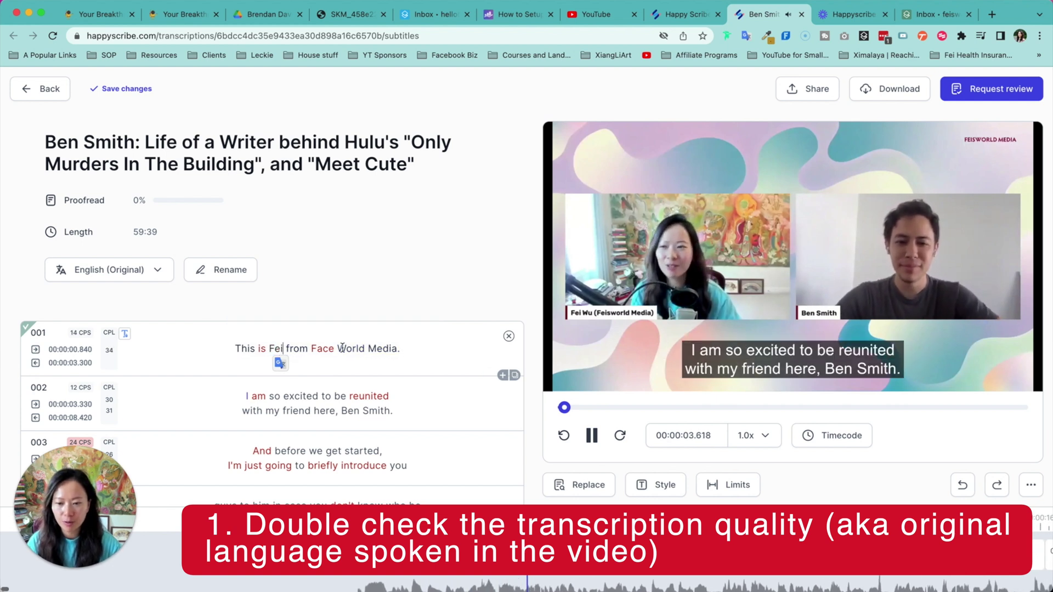
{"action": "left_click_drag", "start_coordinate": [346, 349], "coordinate": [312, 349]}
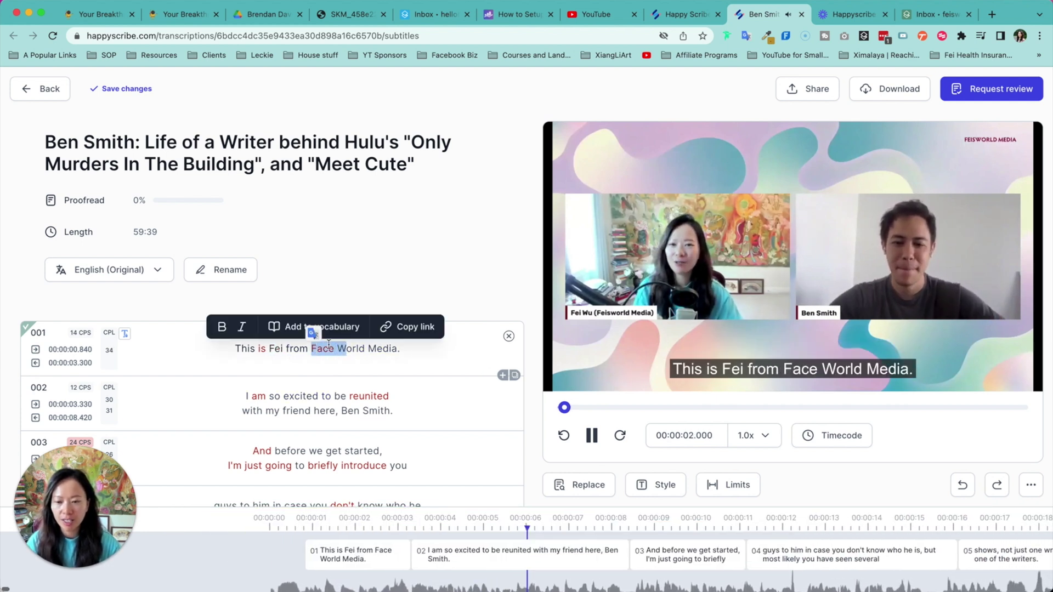
{"action": "type", "text": "Feisw"}
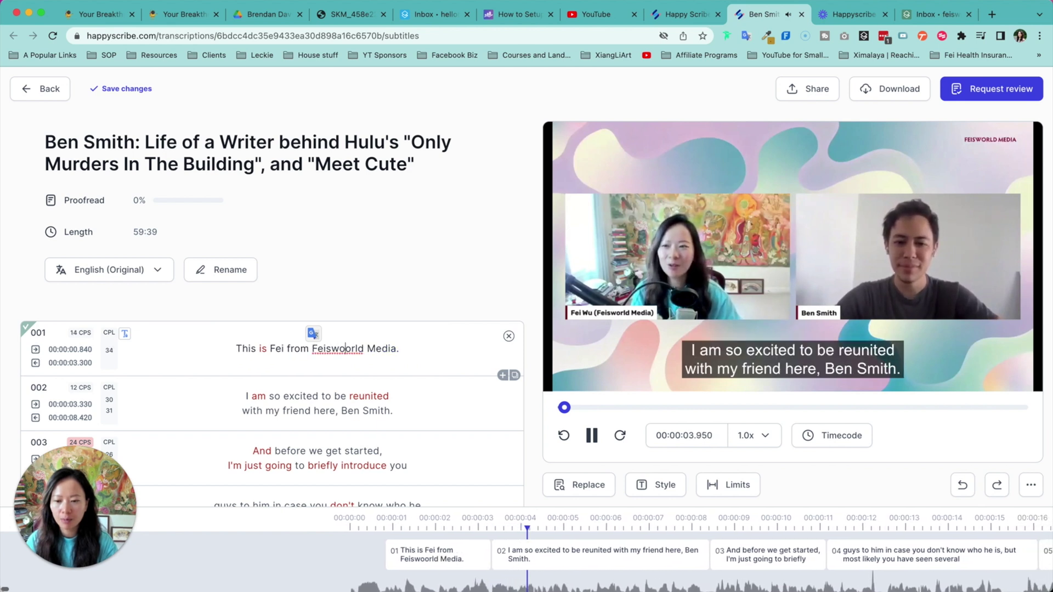
{"action": "double_click", "coordinate": [346, 349]}
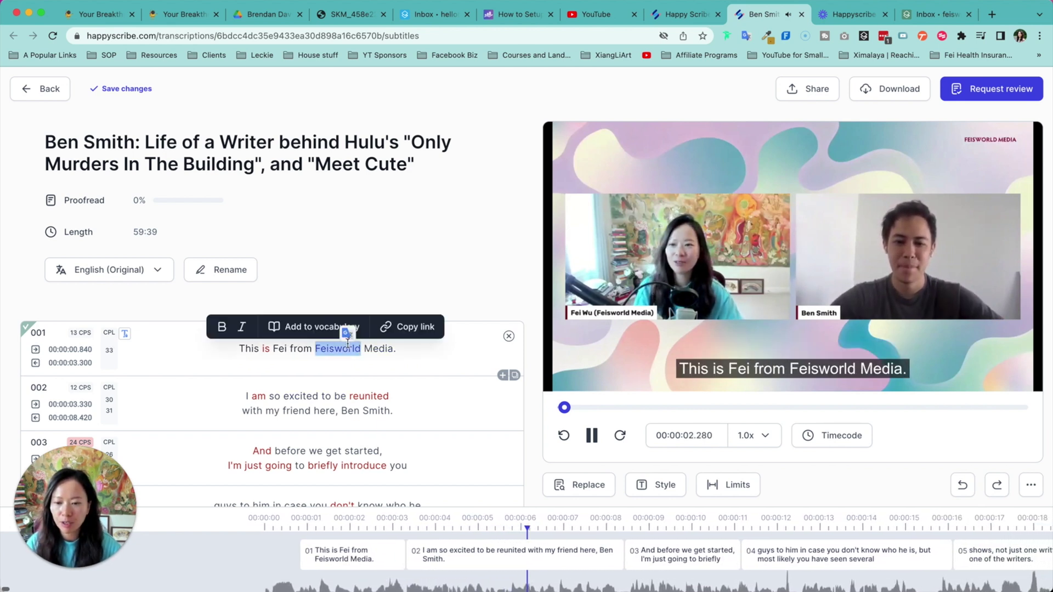
{"action": "left_click", "coordinate": [351, 328]}
Review the transcript during playback at lower volume, jumping to subtitles 08 and 09
{"action": "scroll", "coordinate": [505, 356], "scroll_direction": "down", "scroll_amount": 3}
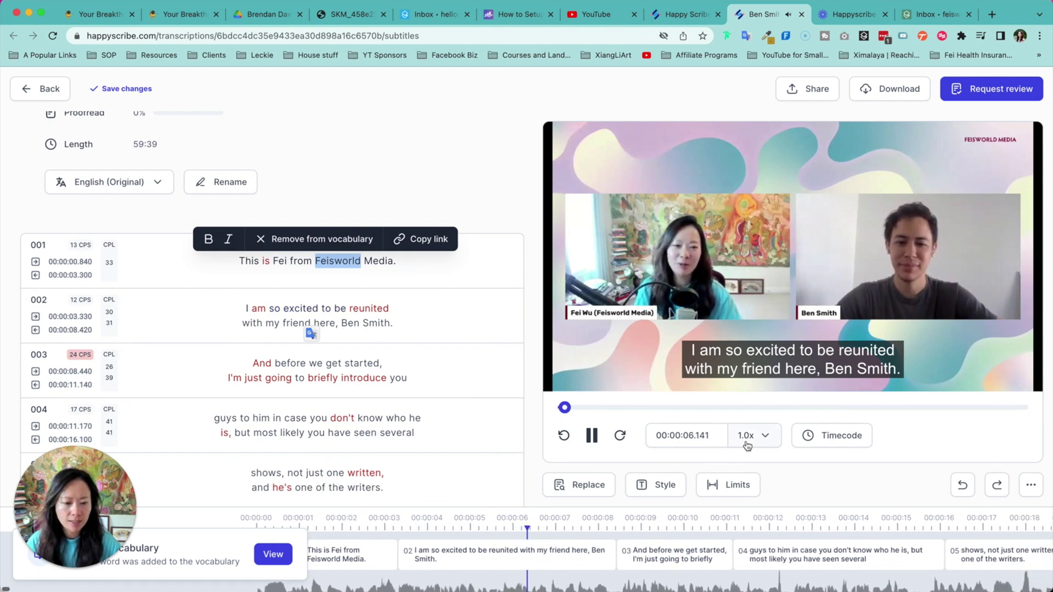
{"action": "key", "text": "XF86AudioLowerVolume"}
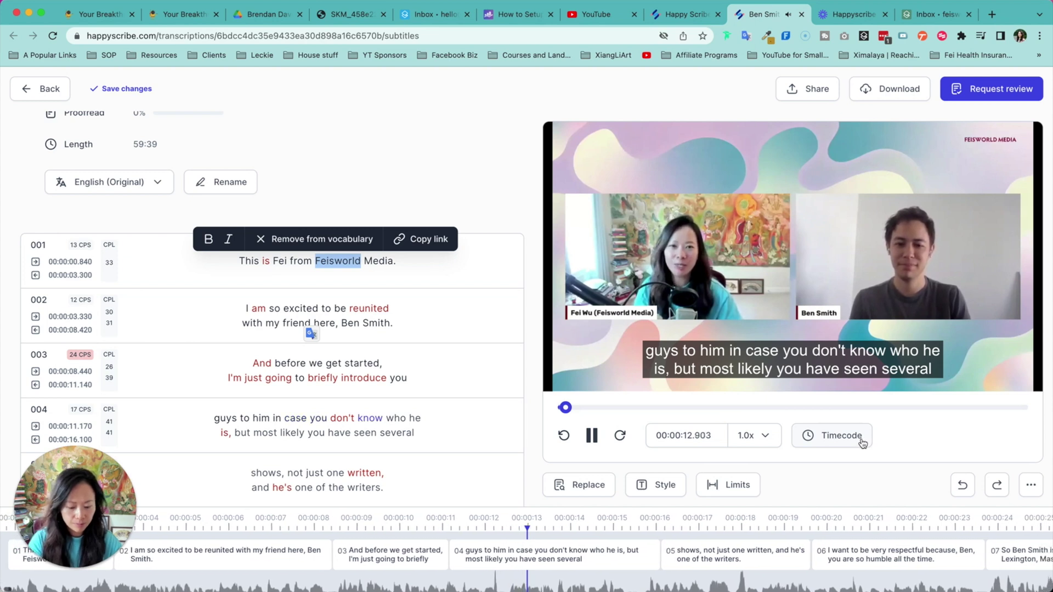
{"action": "key", "text": "XF86AudioLowerVolume"}
{"action": "scroll", "coordinate": [300, 407], "scroll_direction": "down", "scroll_amount": 3}
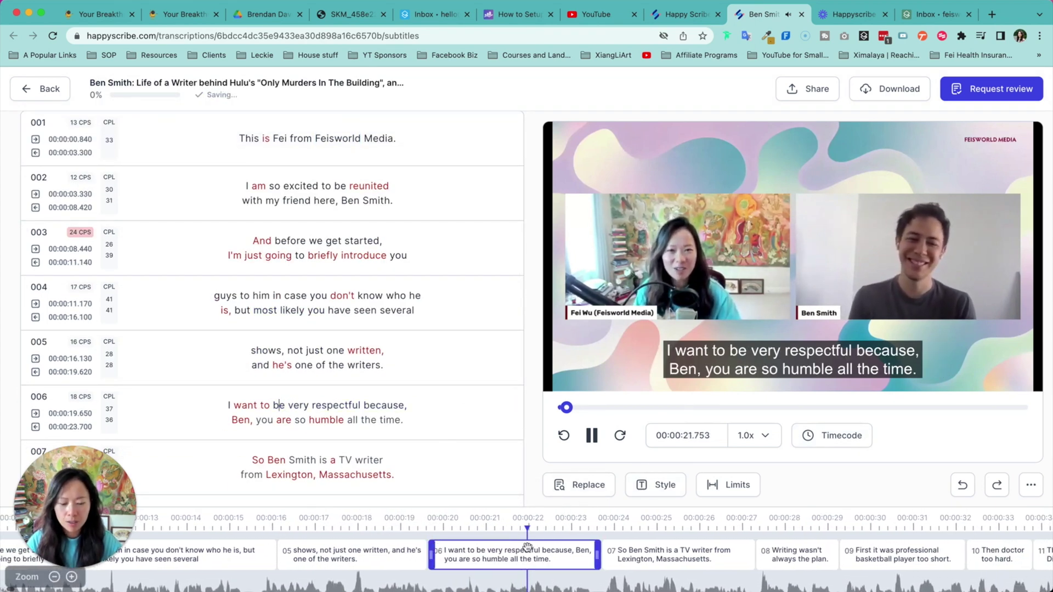
{"action": "left_click", "coordinate": [598, 439]}
{"action": "left_click", "coordinate": [717, 554]}
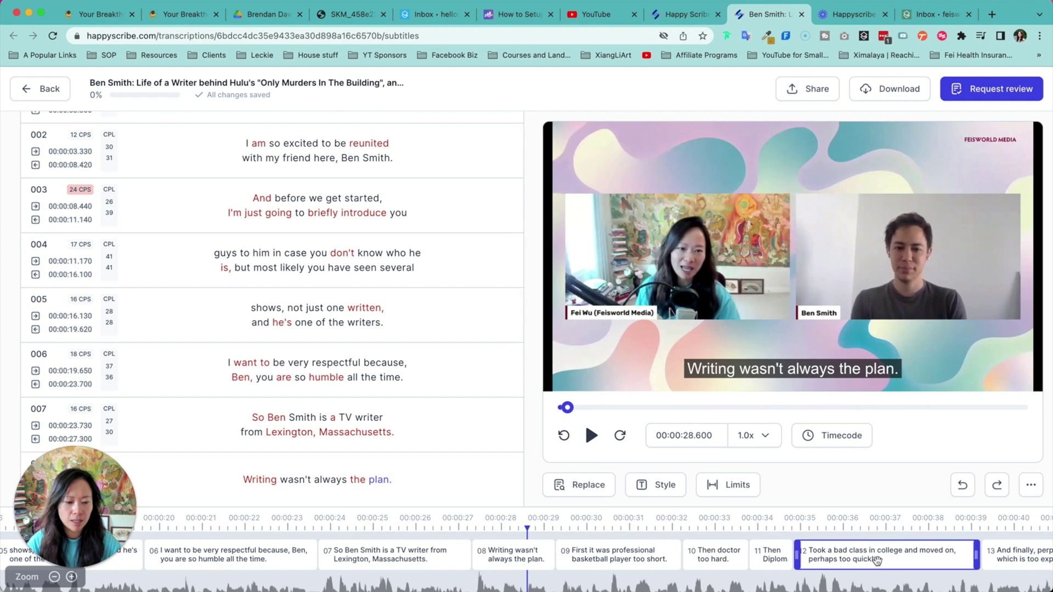
{"action": "left_click_drag", "start_coordinate": [778, 580], "coordinate": [695, 580]}
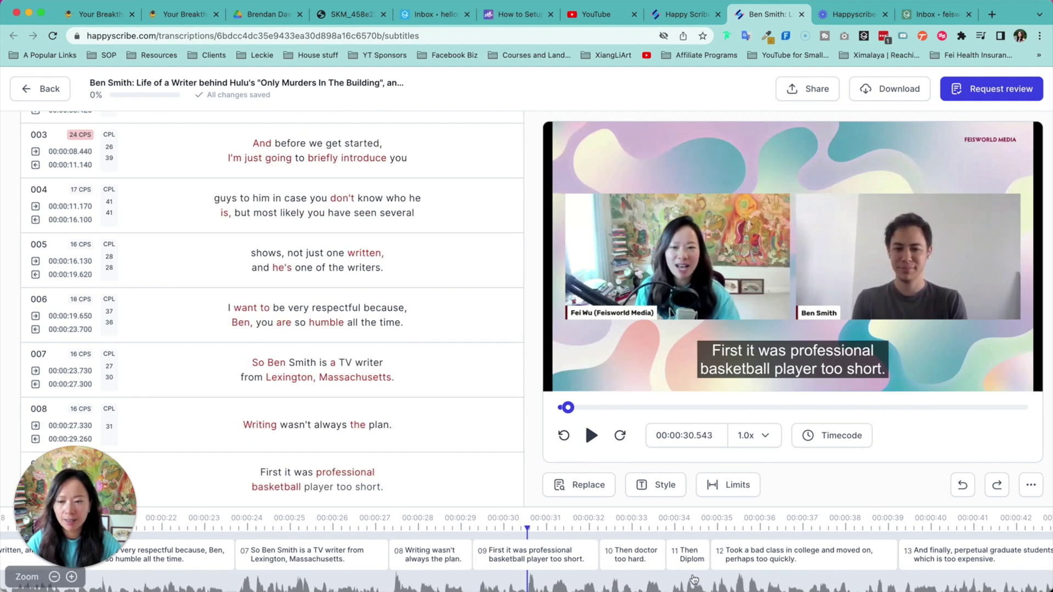
{"action": "scroll", "coordinate": [207, 231], "scroll_direction": "up", "scroll_amount": 10}
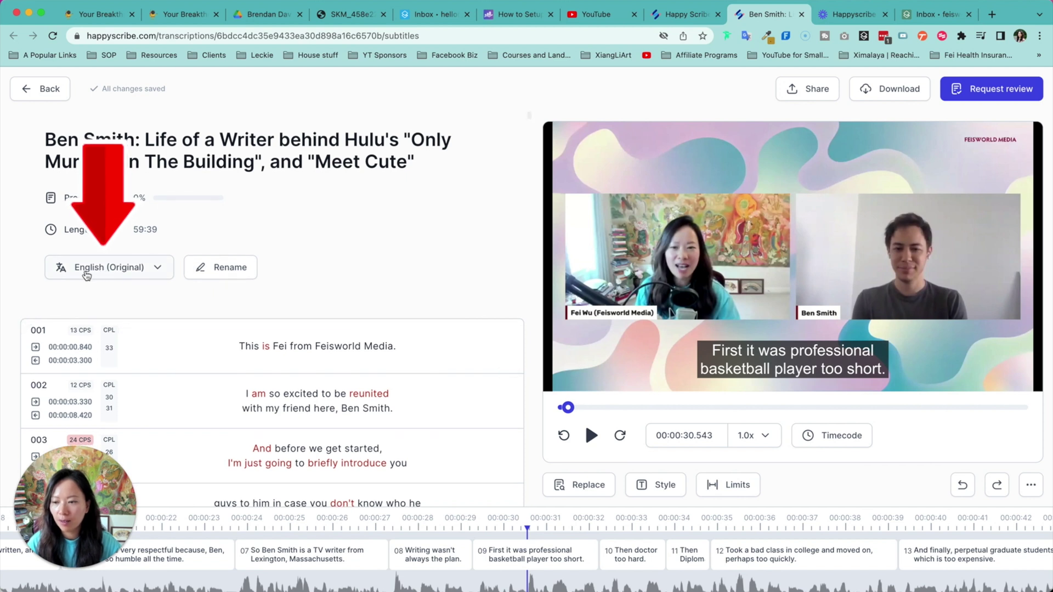
Machine-translate the English (Original) interview subtitles into Chinese (simplified)
{"action": "left_click", "coordinate": [119, 270]}
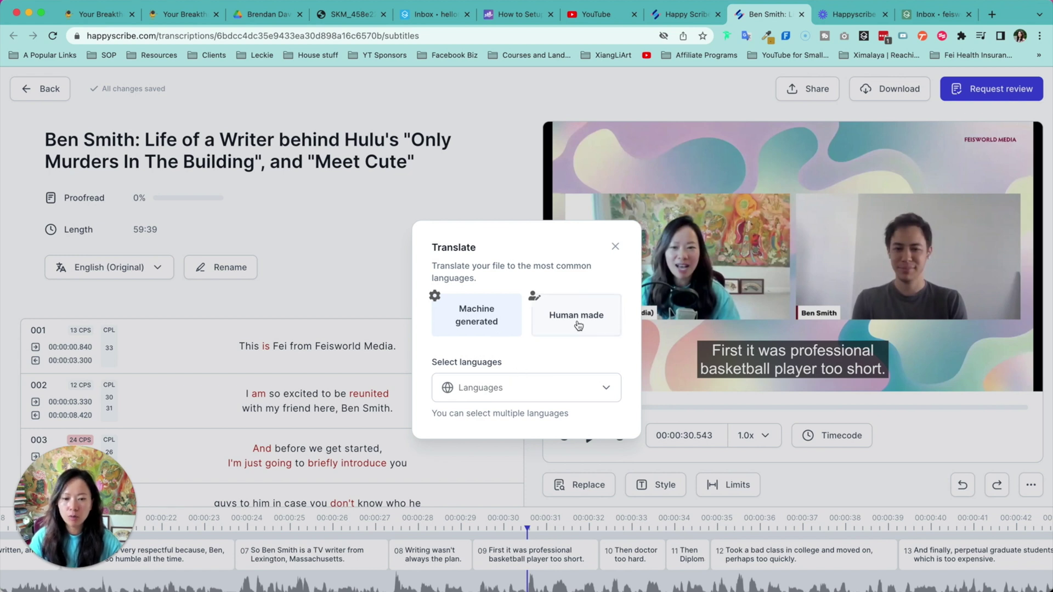
{"action": "left_click", "coordinate": [494, 390]}
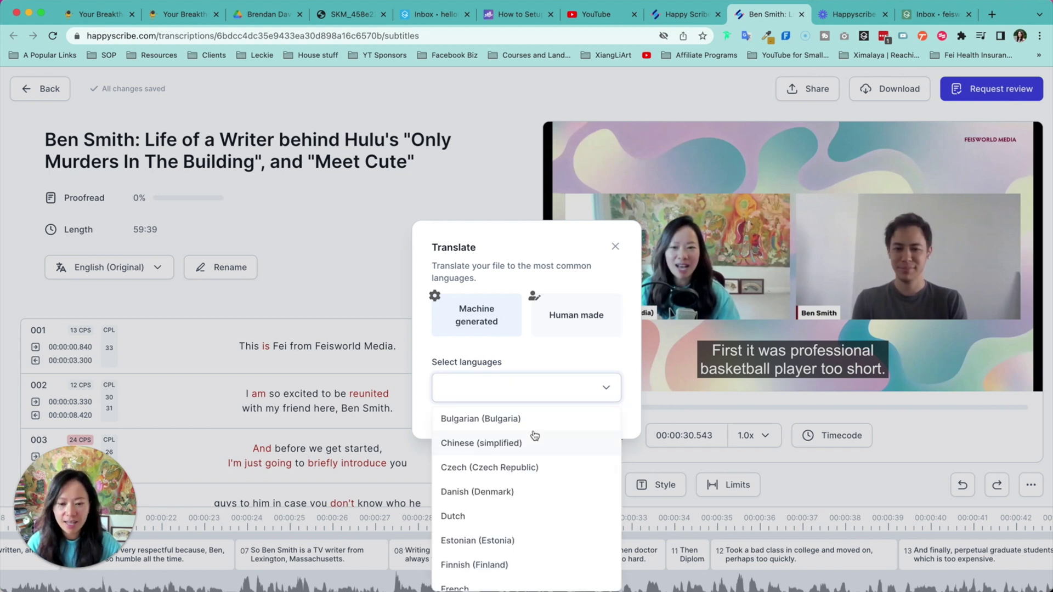
{"action": "left_click", "coordinate": [512, 445]}
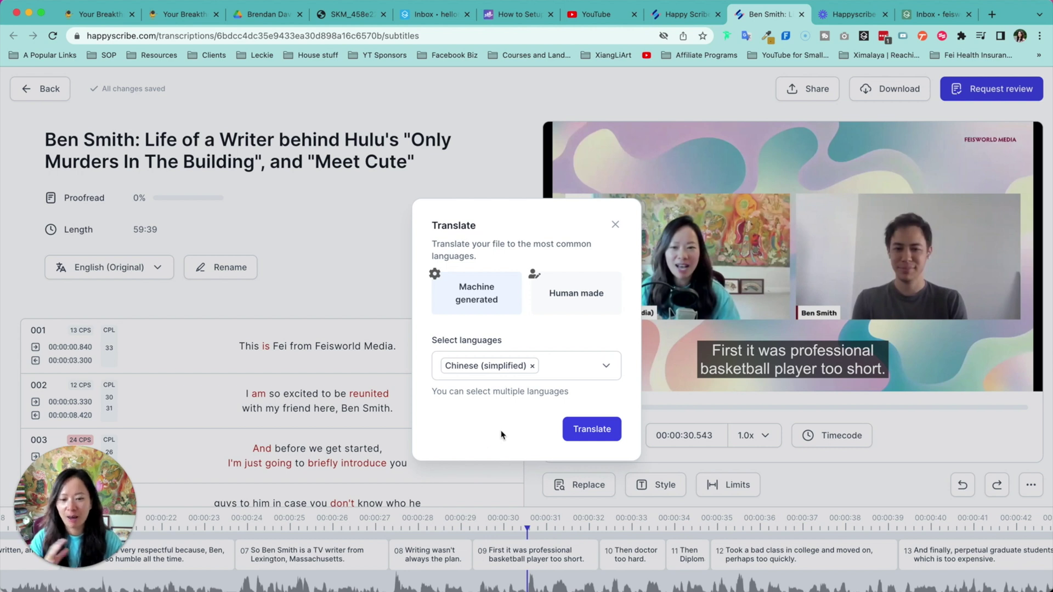
{"action": "left_click", "coordinate": [609, 431]}
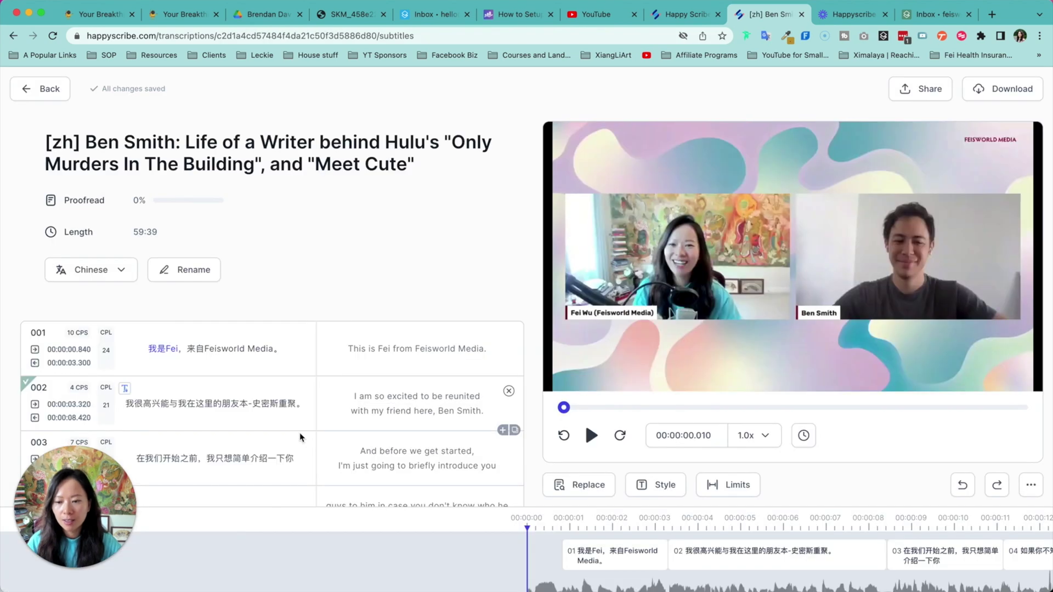
Review the Chinese subtitles during playback, pausing around 00:28:11 at subtitle 473
{"action": "scroll", "coordinate": [299, 435], "scroll_direction": "down", "scroll_amount": 3}
{"action": "scroll", "coordinate": [300, 434], "scroll_direction": "up", "scroll_amount": 4}
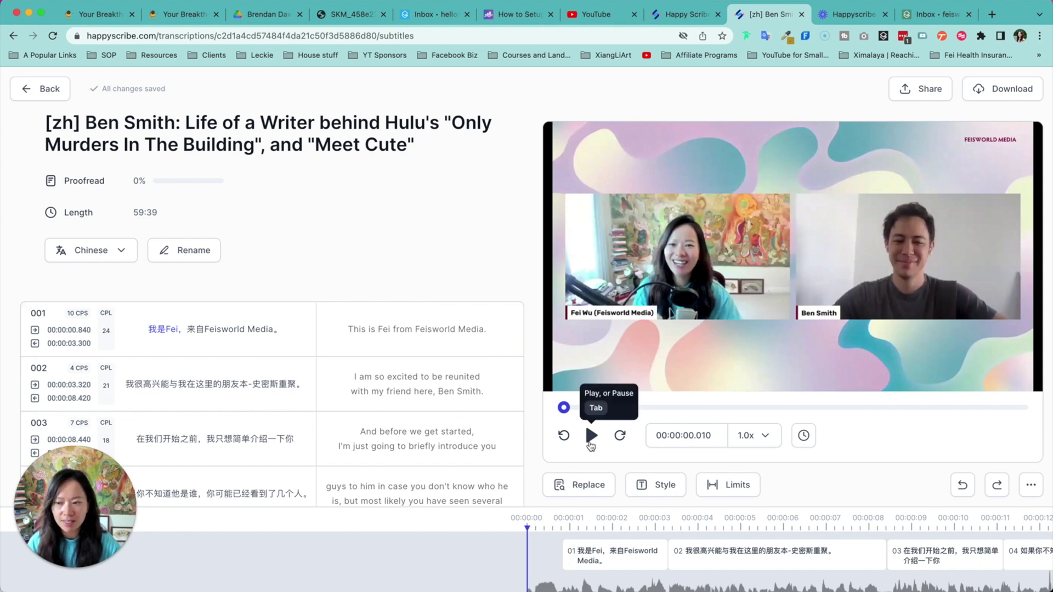
{"action": "left_click", "coordinate": [591, 435]}
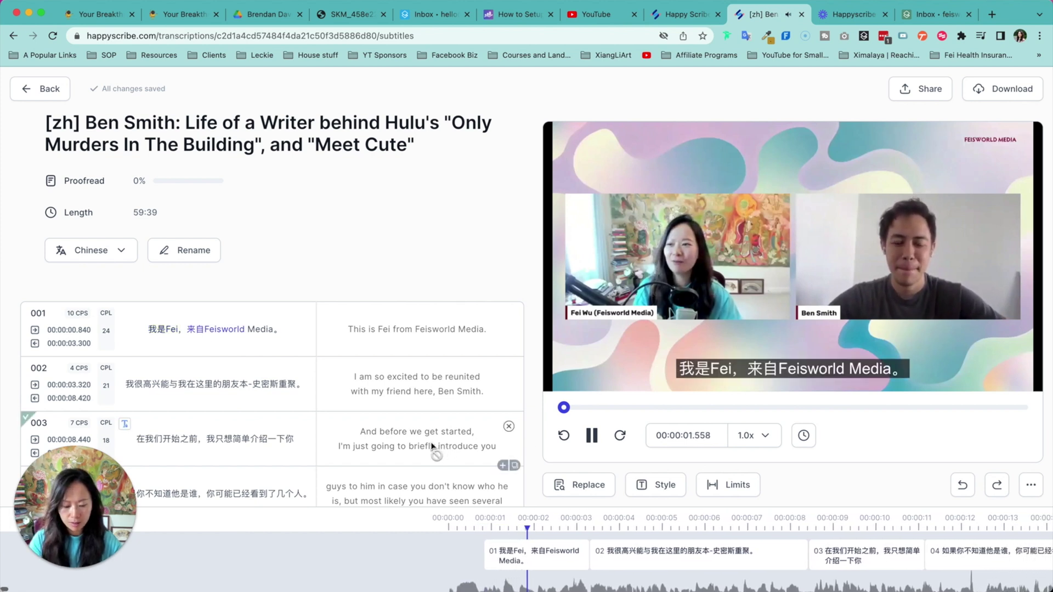
{"action": "key", "text": "XF86AudioRaiseVolume"}
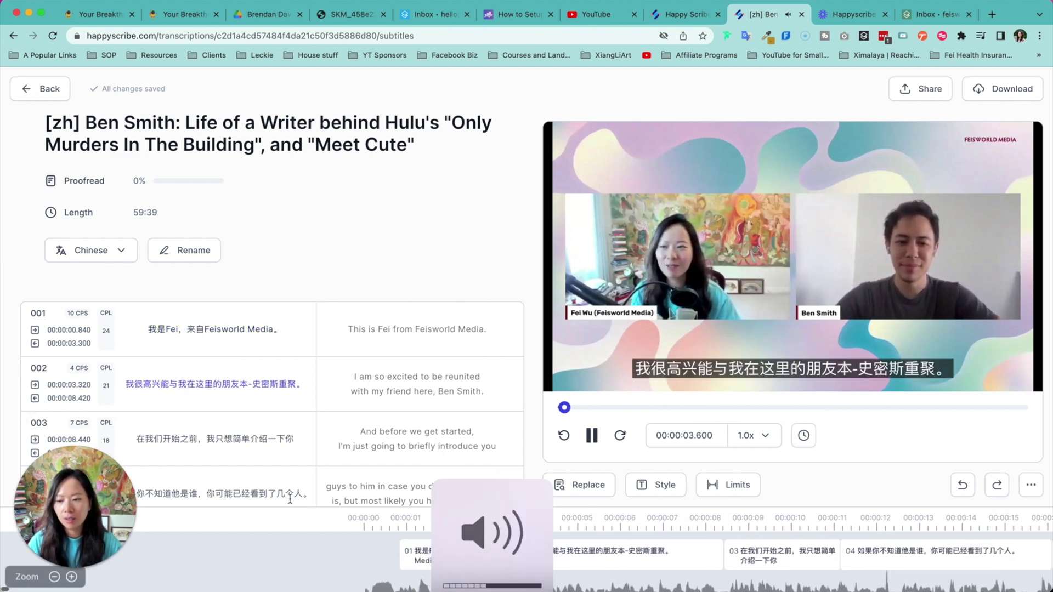
{"action": "scroll", "coordinate": [264, 377], "scroll_direction": "down", "scroll_amount": 5}
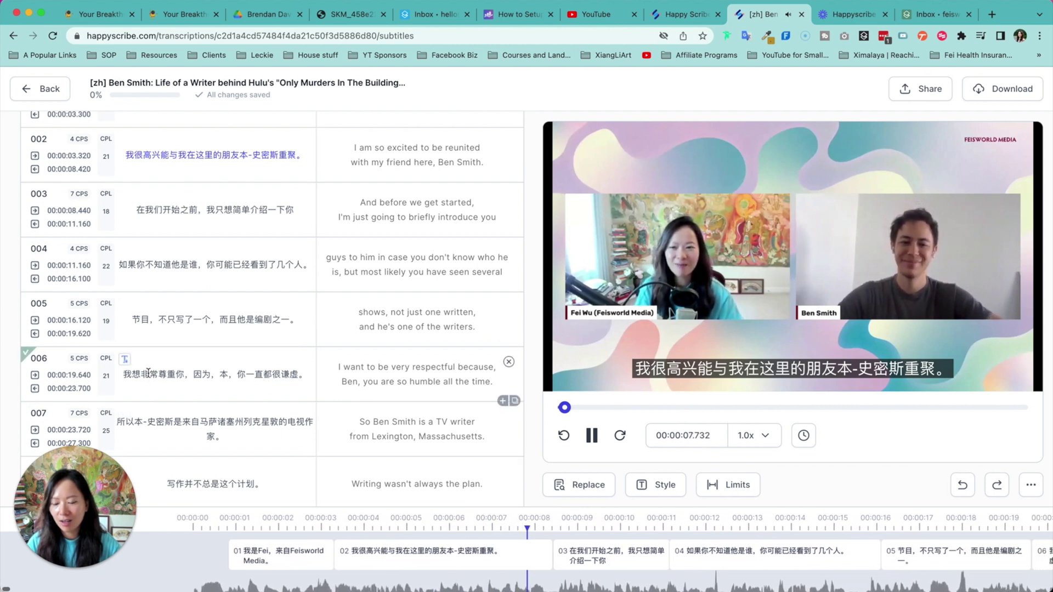
{"action": "left_click", "coordinate": [602, 407]}
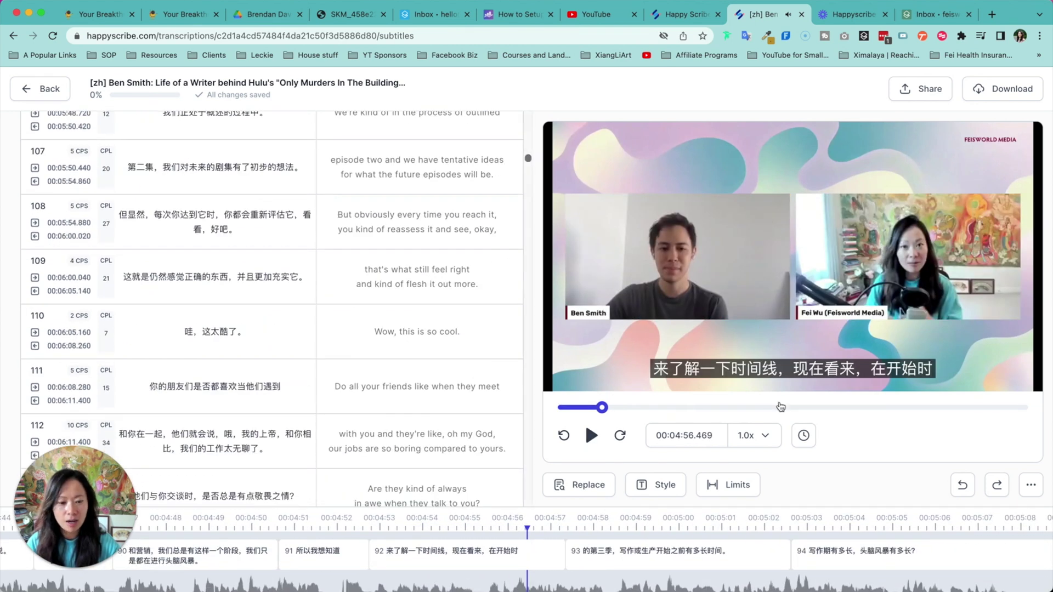
{"action": "left_click", "coordinate": [781, 407]}
{"action": "left_click", "coordinate": [591, 435]}
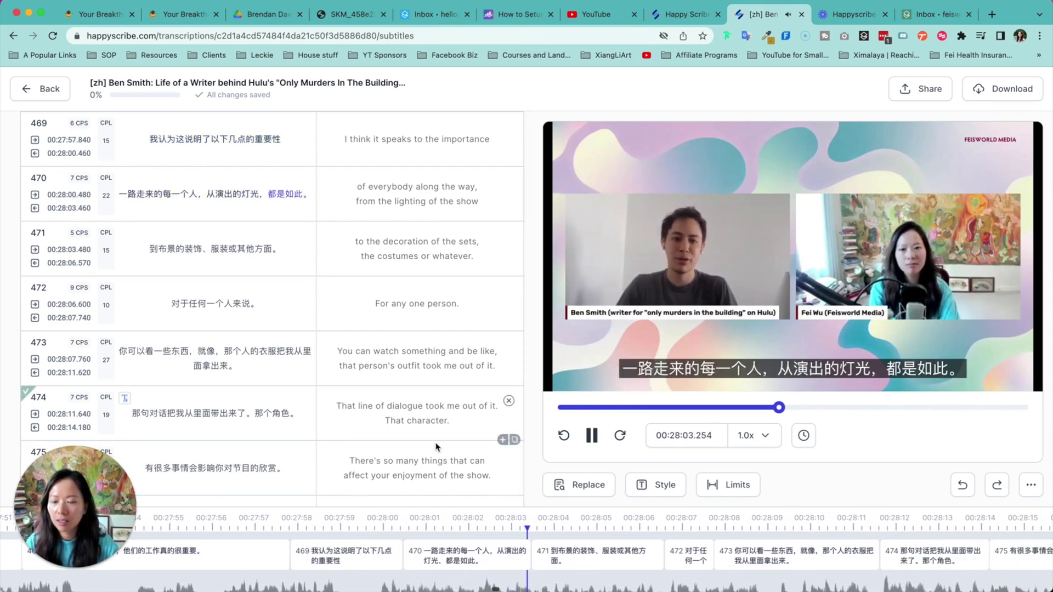
{"action": "left_click", "coordinate": [592, 436]}
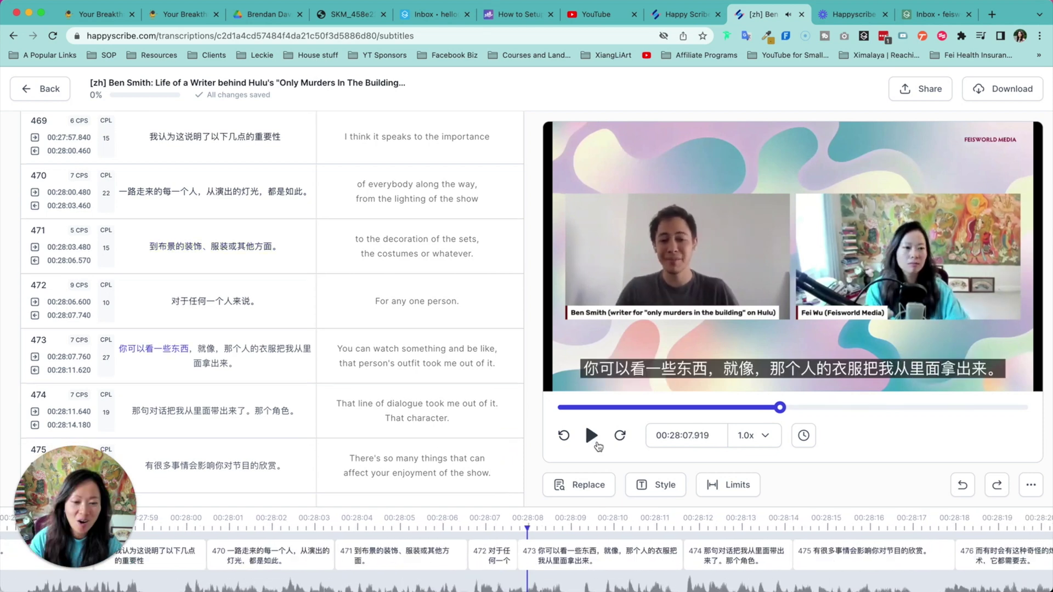
{"action": "left_click", "coordinate": [597, 442]}
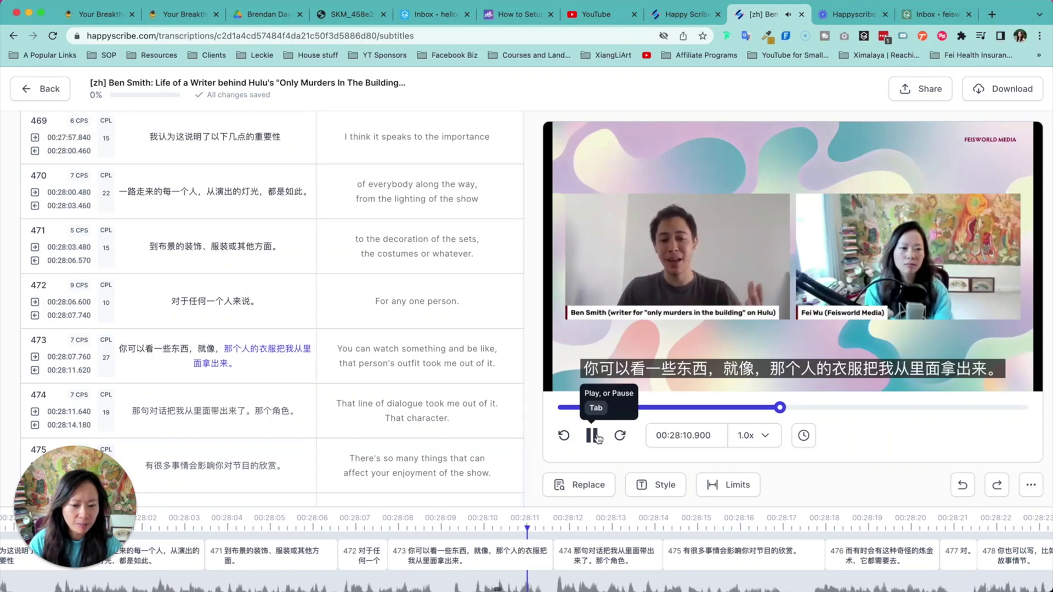
{"action": "left_click", "coordinate": [596, 438]}
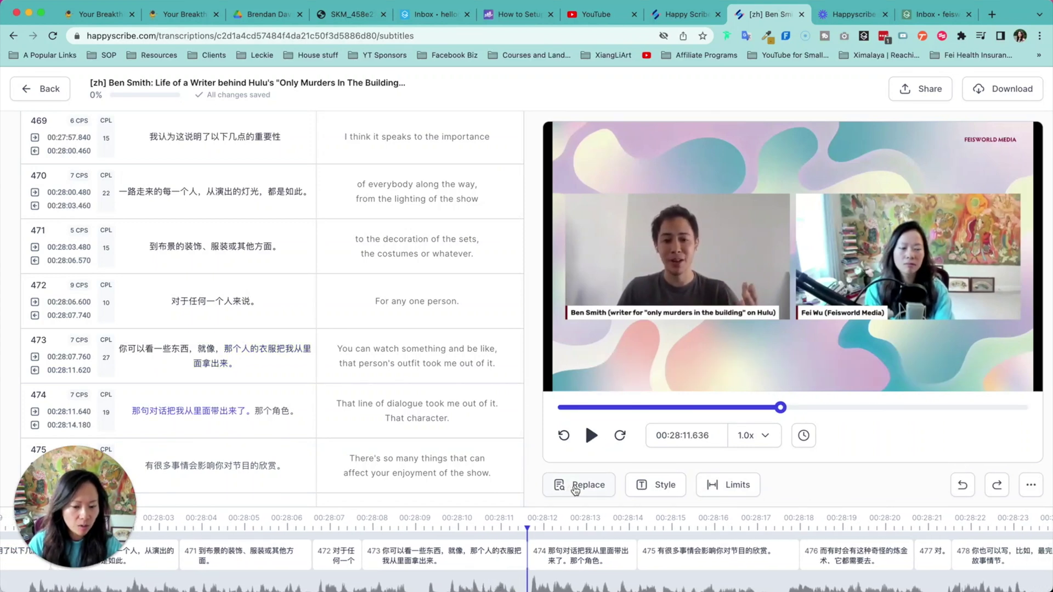
Rewrite Chinese subtitle 001 as a self-introduction with the host's Chinese name and 菲世界, then replay it
{"action": "left_click", "coordinate": [231, 357]}
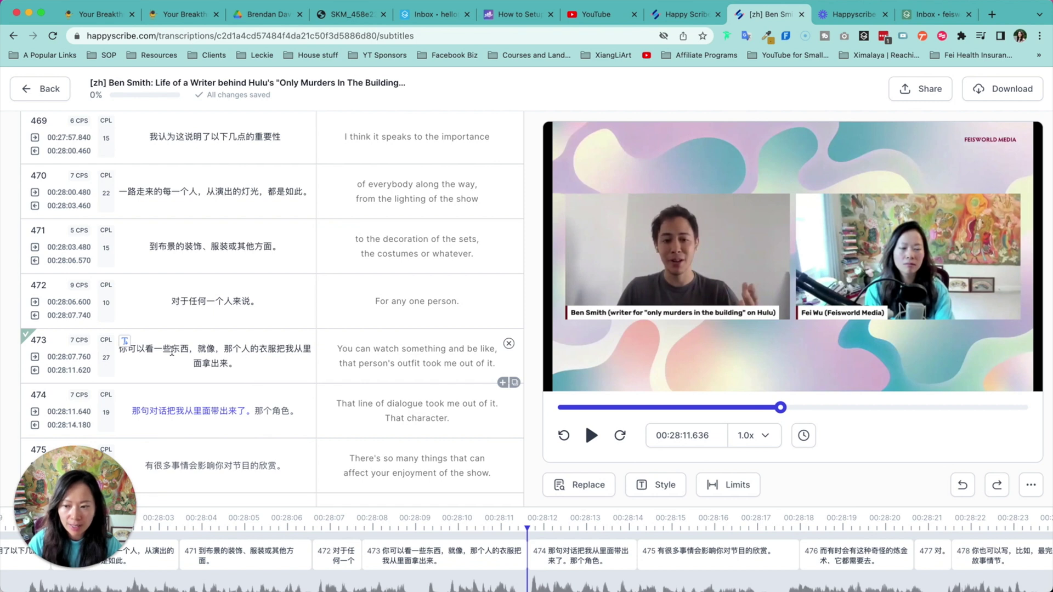
{"action": "scroll", "coordinate": [282, 406], "scroll_direction": "down", "scroll_amount": 2}
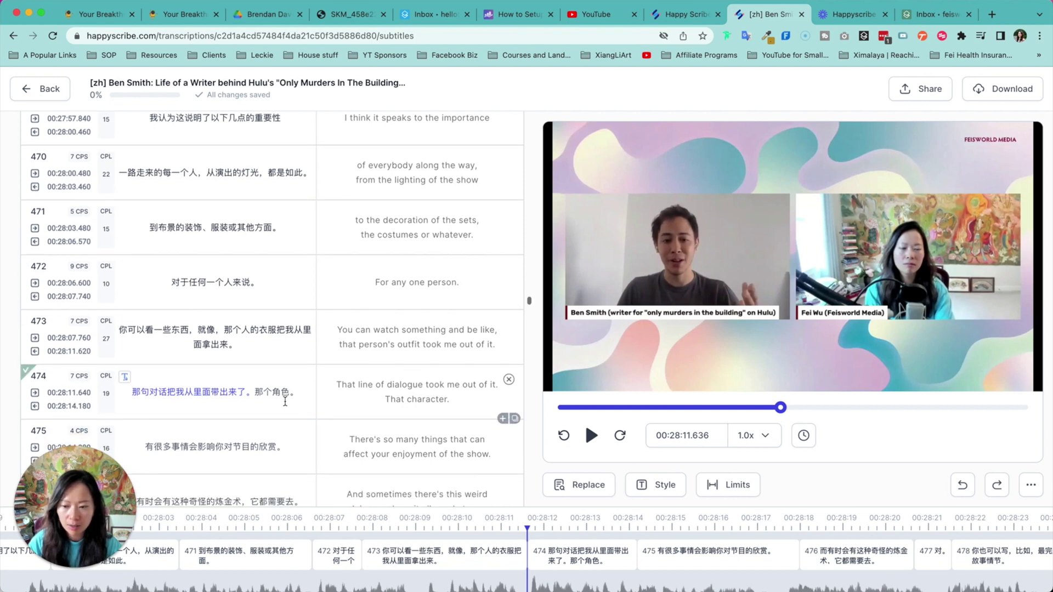
{"action": "scroll", "coordinate": [305, 233], "scroll_direction": "up", "scroll_amount": 20}
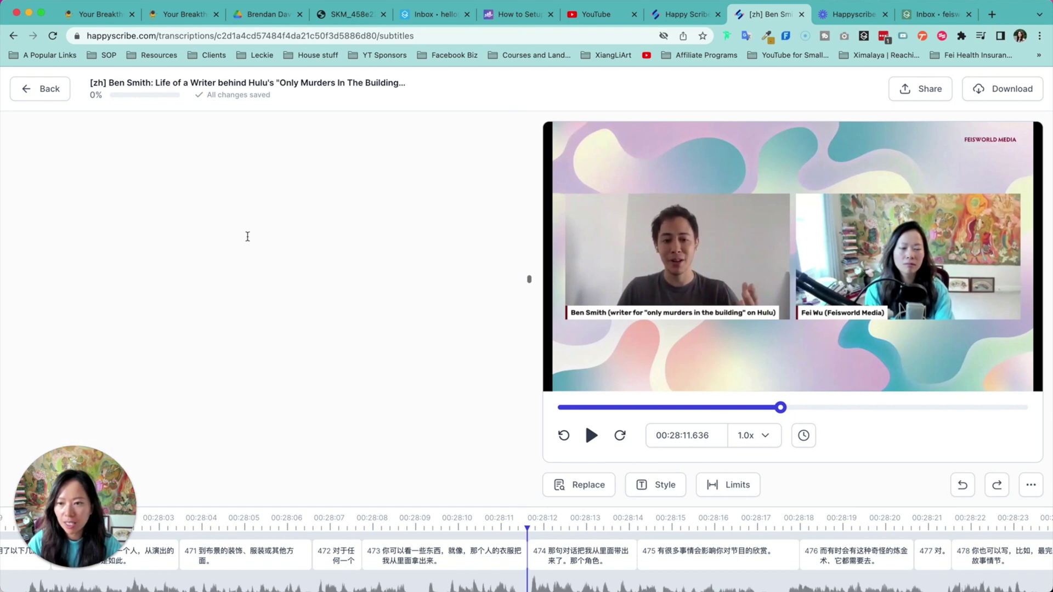
{"action": "scroll", "coordinate": [254, 250], "scroll_direction": "up", "scroll_amount": 20}
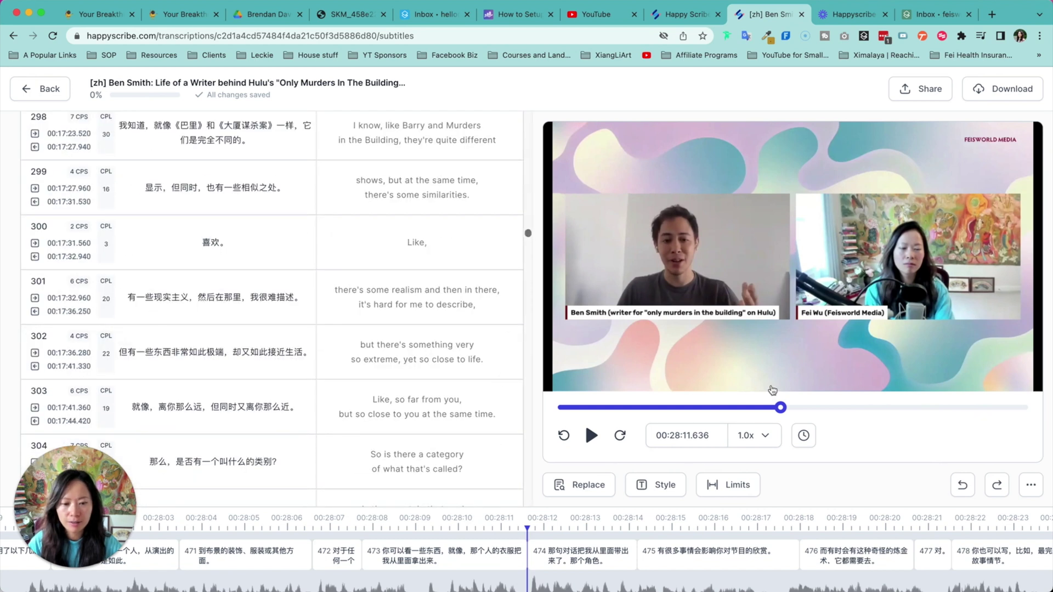
{"action": "left_click_drag", "start_coordinate": [528, 233], "coordinate": [522, 112]}
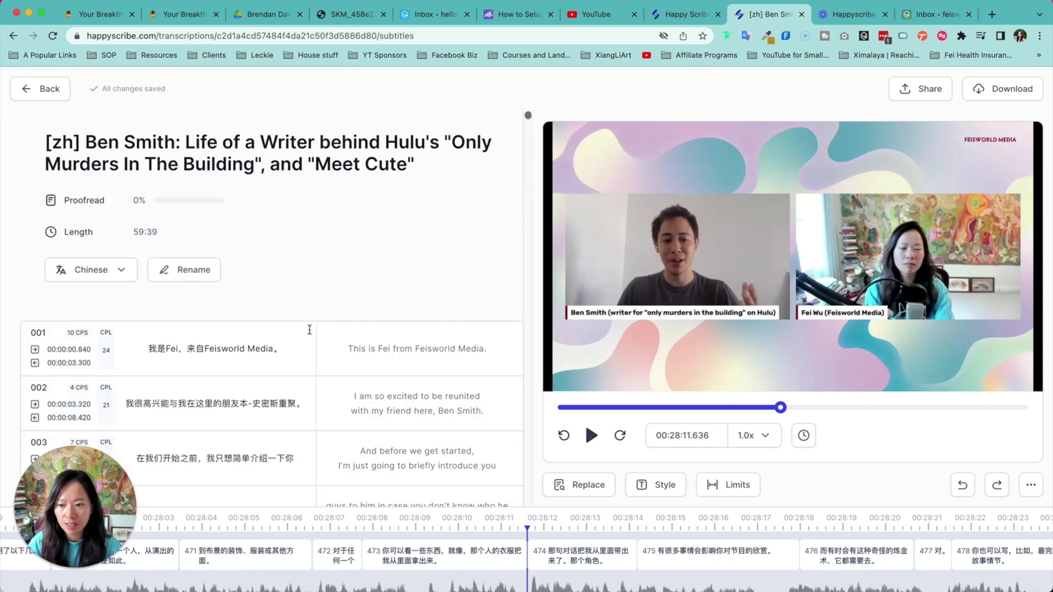
{"action": "double_click", "coordinate": [214, 350]}
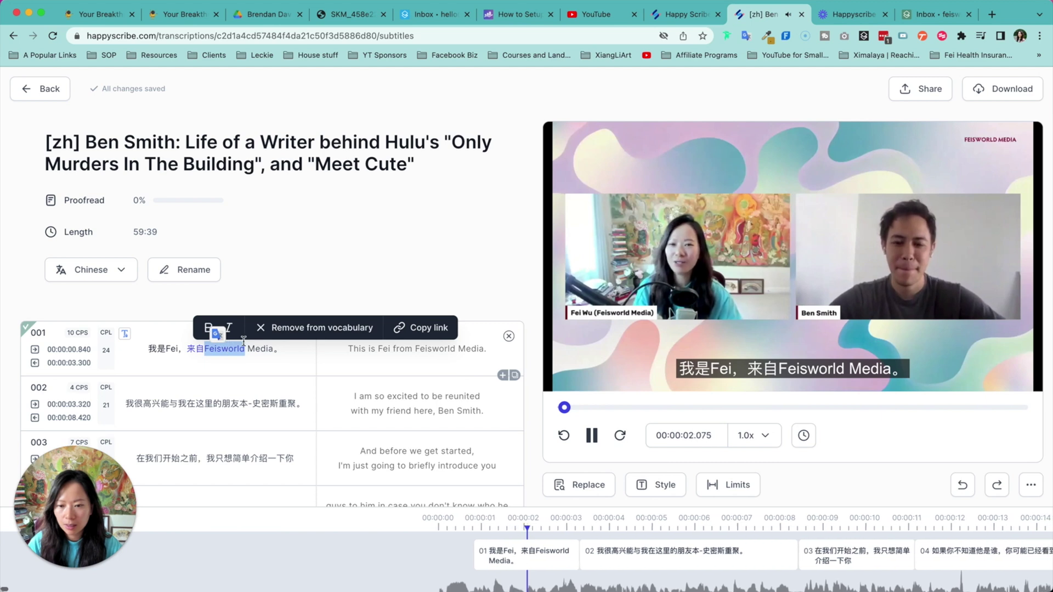
{"action": "key", "text": "Tab"}
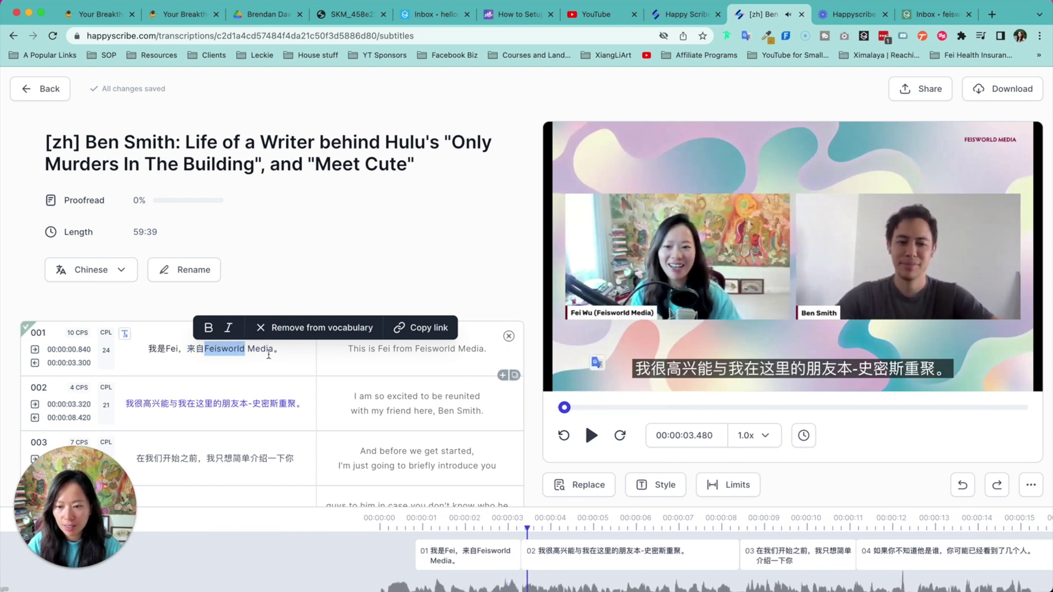
{"action": "left_click_drag", "start_coordinate": [273, 351], "coordinate": [211, 354]}
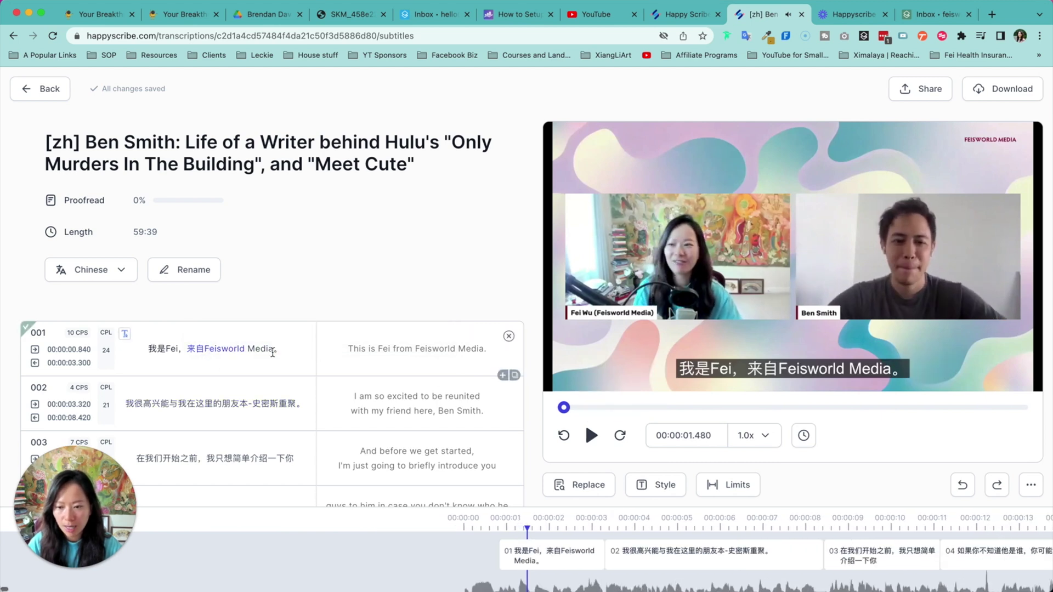
{"action": "key", "text": "super+a"}
{"action": "type", "text": "我是菲世界的吴菲"}
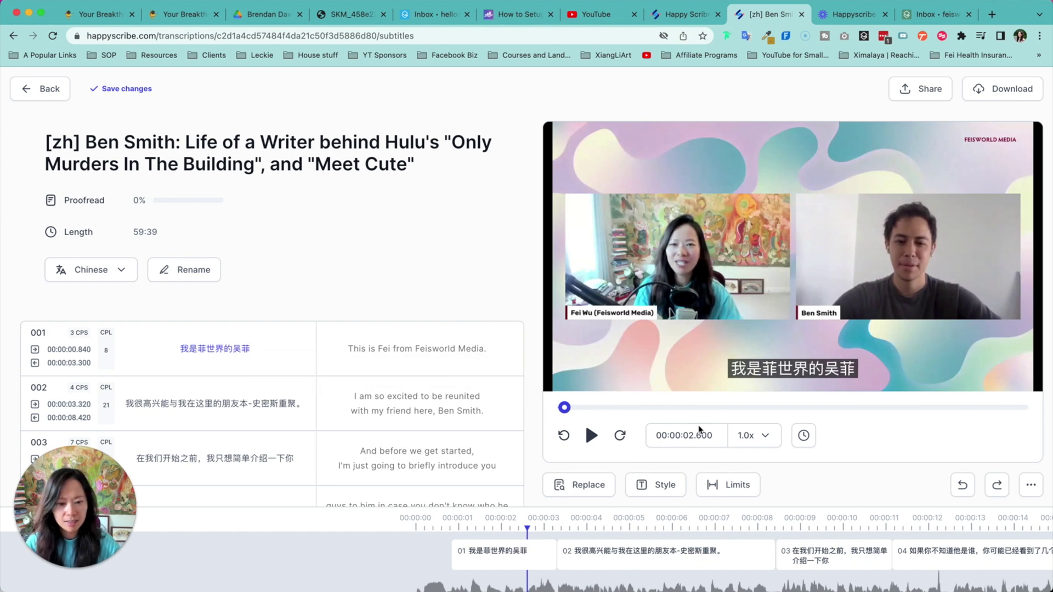
{"action": "left_click", "coordinate": [592, 435]}
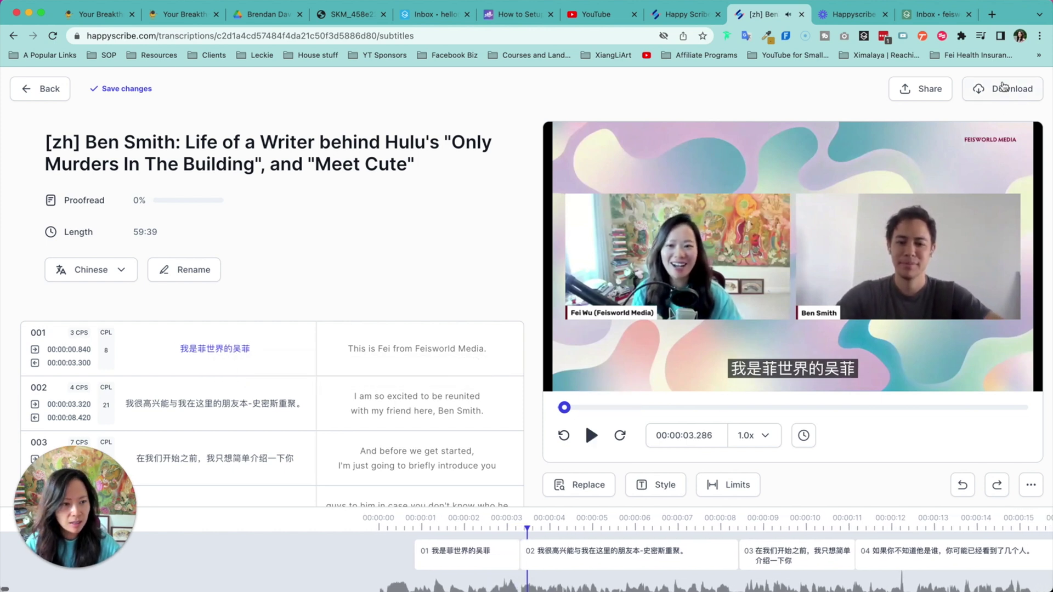
Request a video export with burned-in Chinese subtitles, then return to the Feisworld Livestream file list
{"action": "left_click", "coordinate": [1002, 88]}
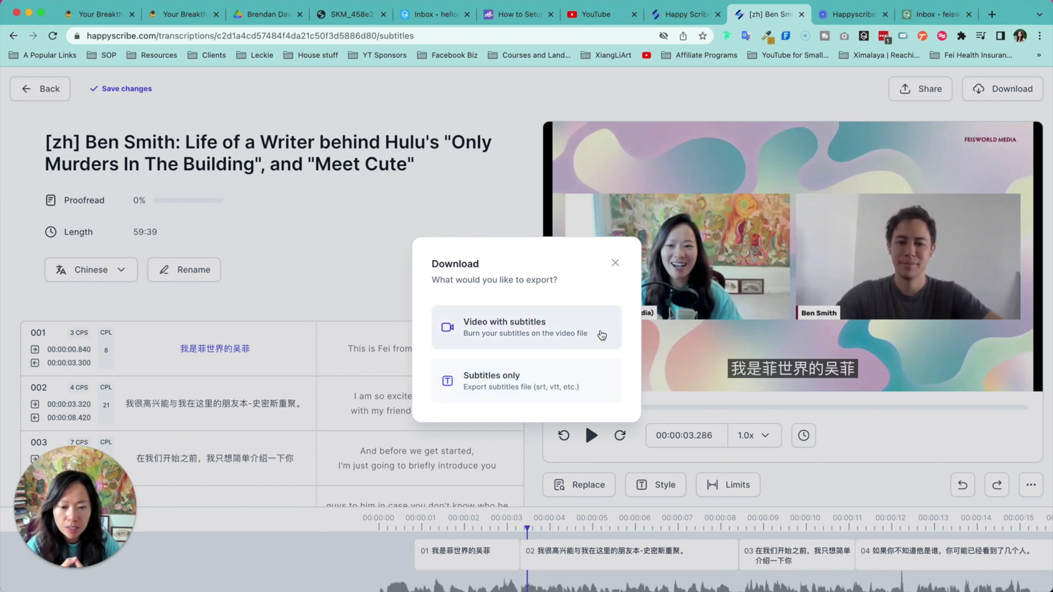
{"action": "left_click", "coordinate": [602, 335]}
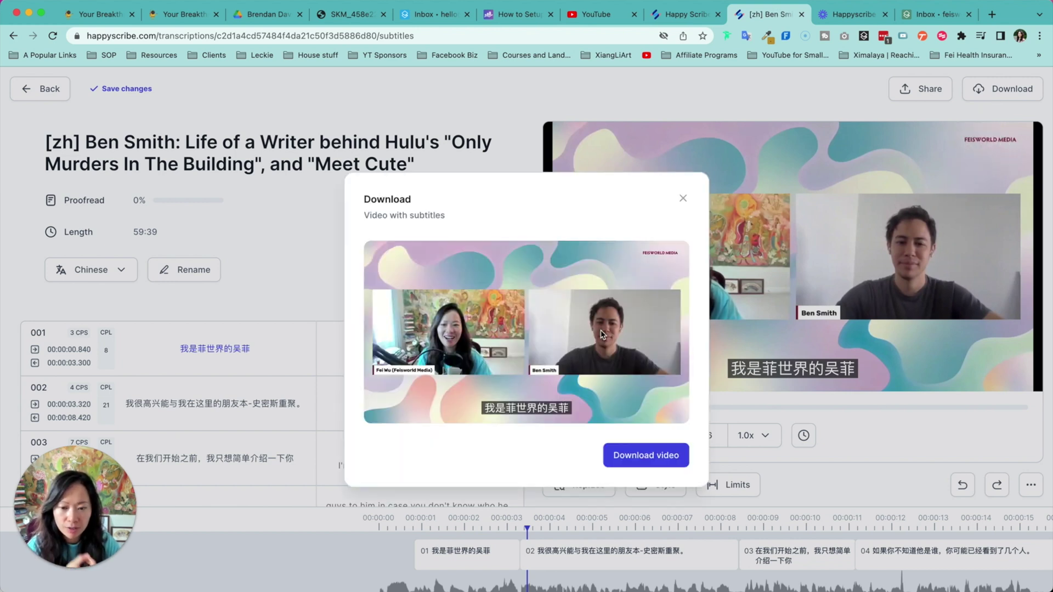
{"action": "left_click", "coordinate": [653, 456]}
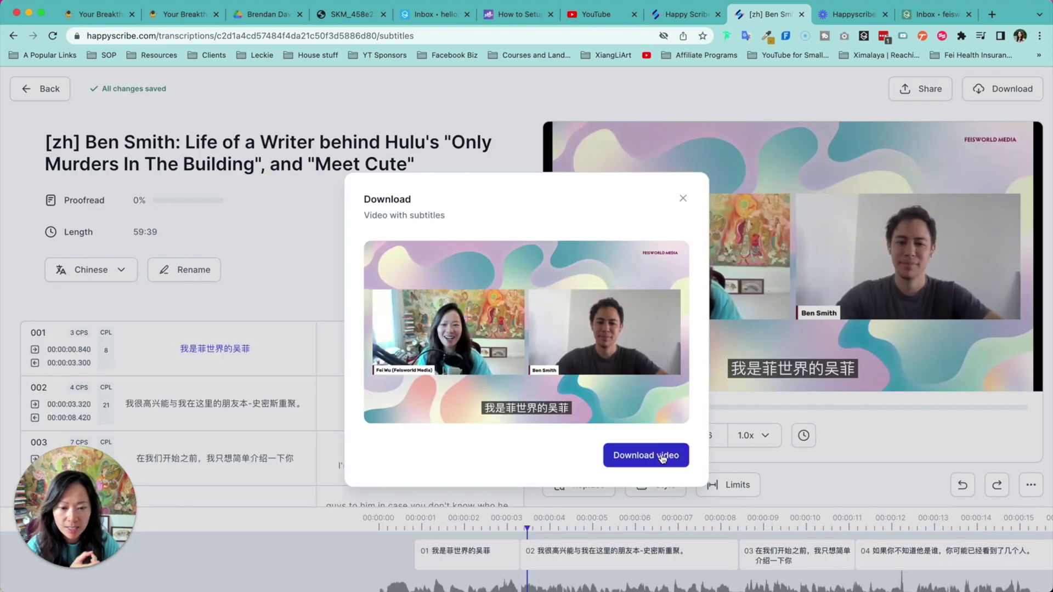
{"action": "left_click", "coordinate": [662, 457]}
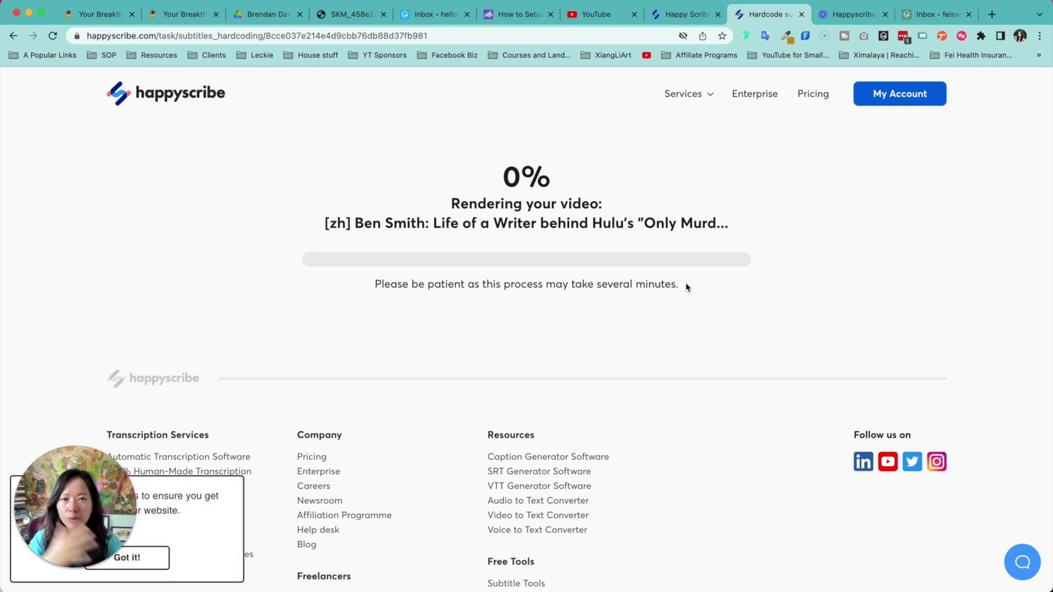
{"action": "left_click", "coordinate": [681, 15]}
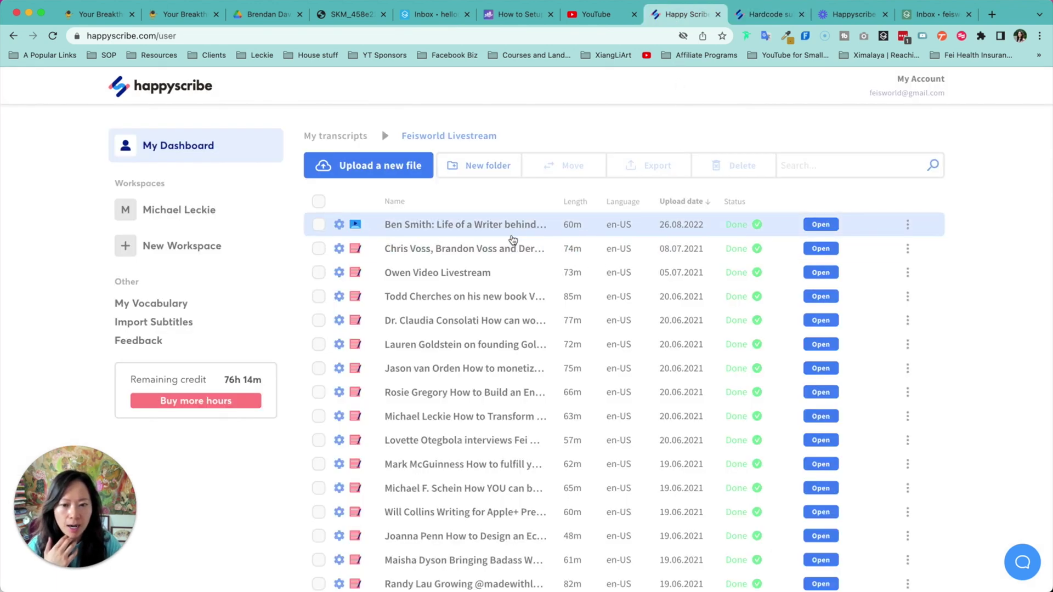
{"action": "left_click", "coordinate": [510, 225]}
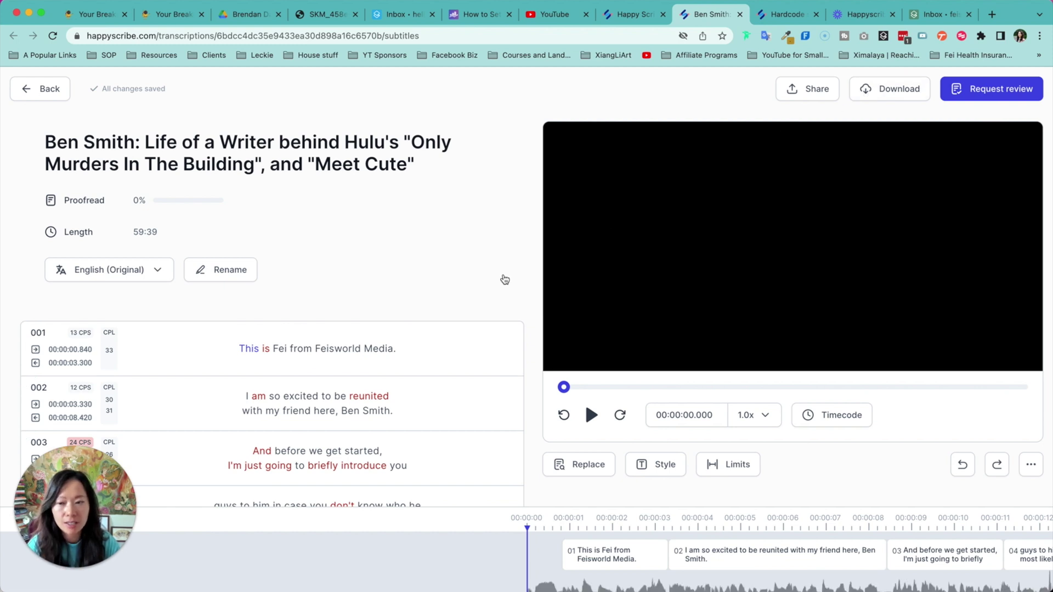
{"action": "left_click", "coordinate": [156, 270]}
{"action": "left_click", "coordinate": [199, 320]}
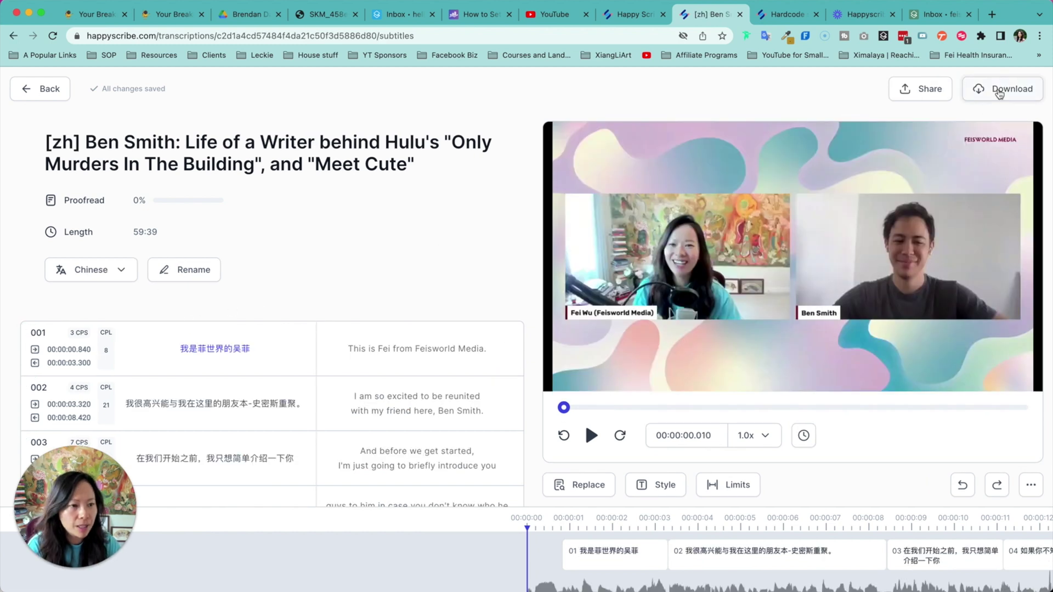
{"action": "left_click", "coordinate": [1004, 89]}
{"action": "left_click", "coordinate": [539, 378]}
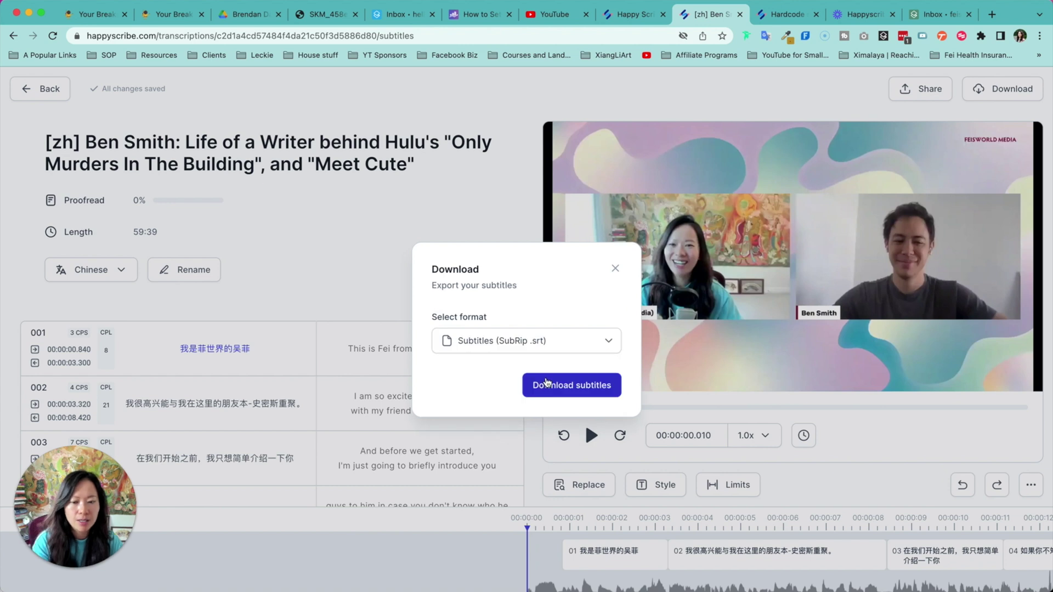
{"action": "left_click", "coordinate": [578, 342]}
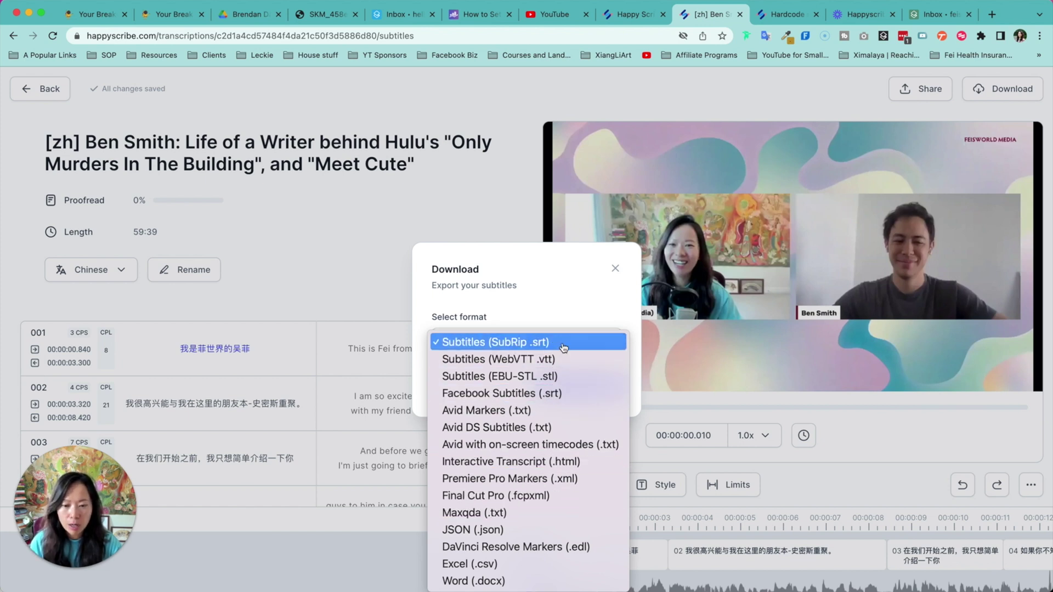
{"action": "left_click", "coordinate": [572, 320]}
{"action": "left_click", "coordinate": [575, 385]}
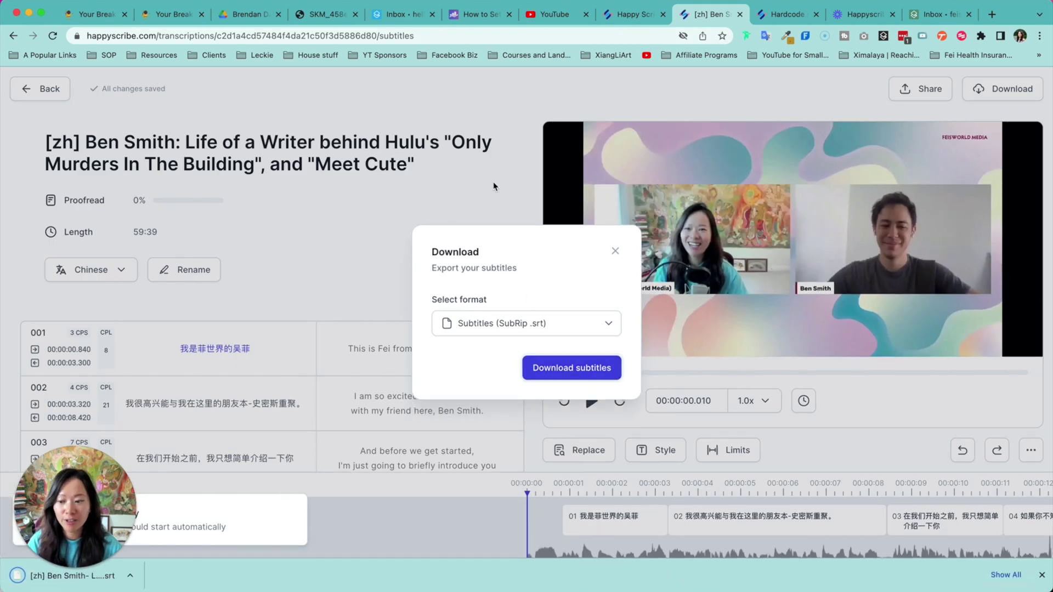
{"action": "left_click", "coordinate": [551, 15]}
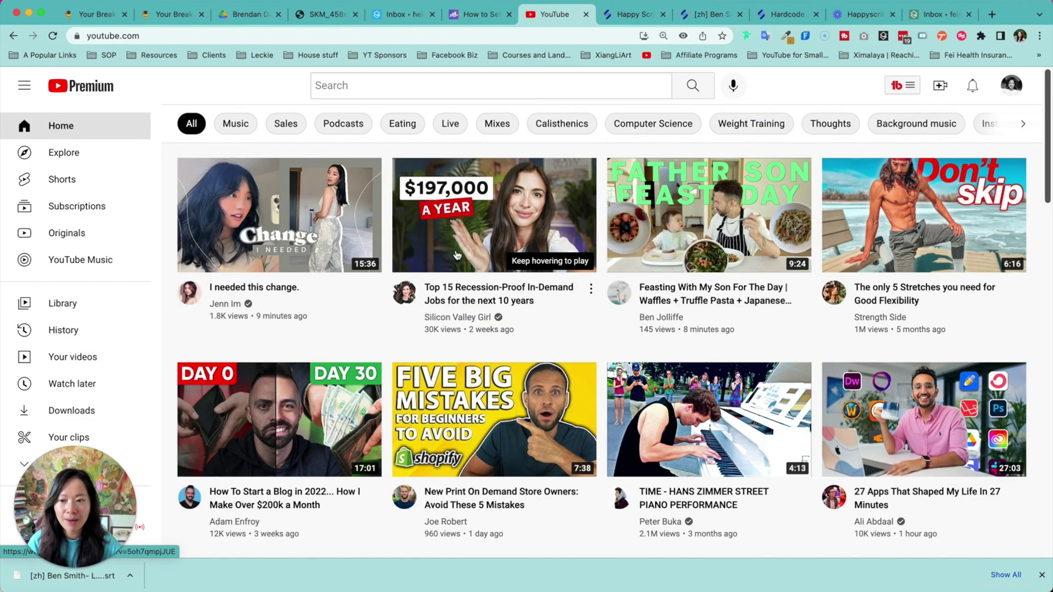
Open YouTube Studio's Live content list and the Ben Smith replay's video details
{"action": "left_click", "coordinate": [1012, 87]}
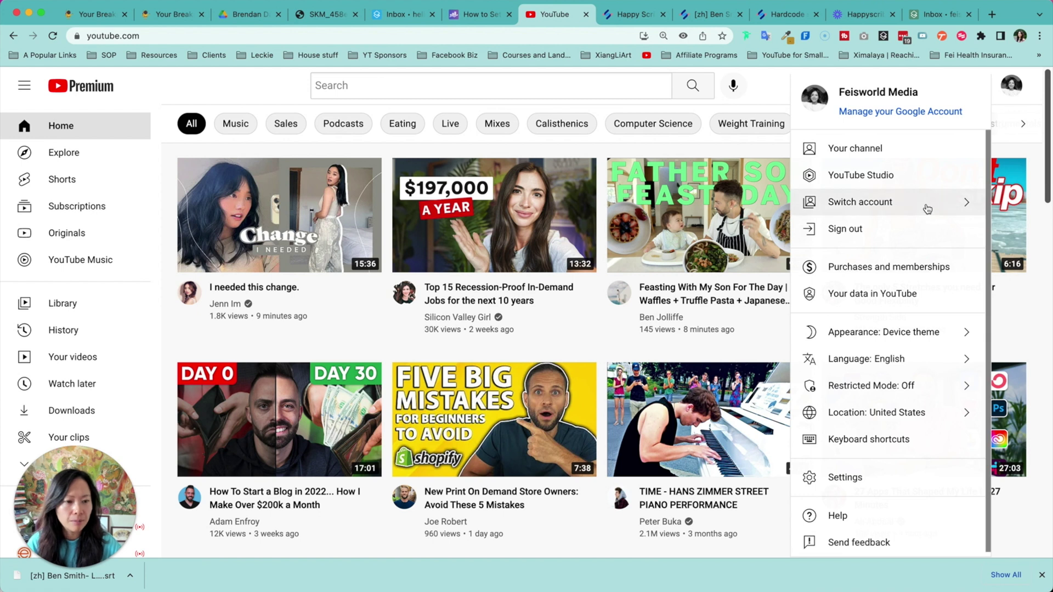
{"action": "left_click", "coordinate": [911, 169]}
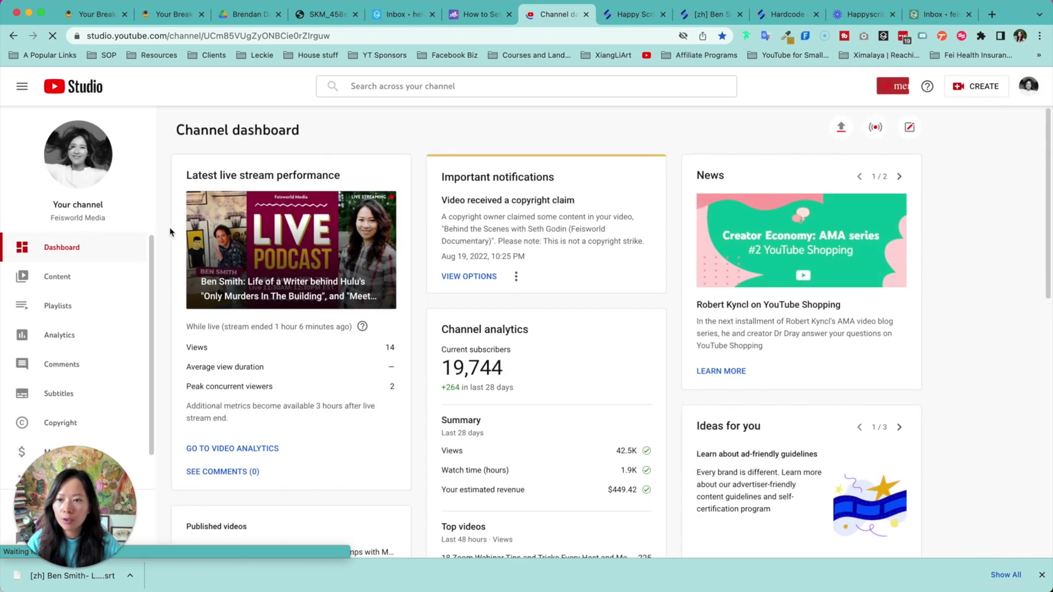
{"action": "left_click", "coordinate": [93, 277]}
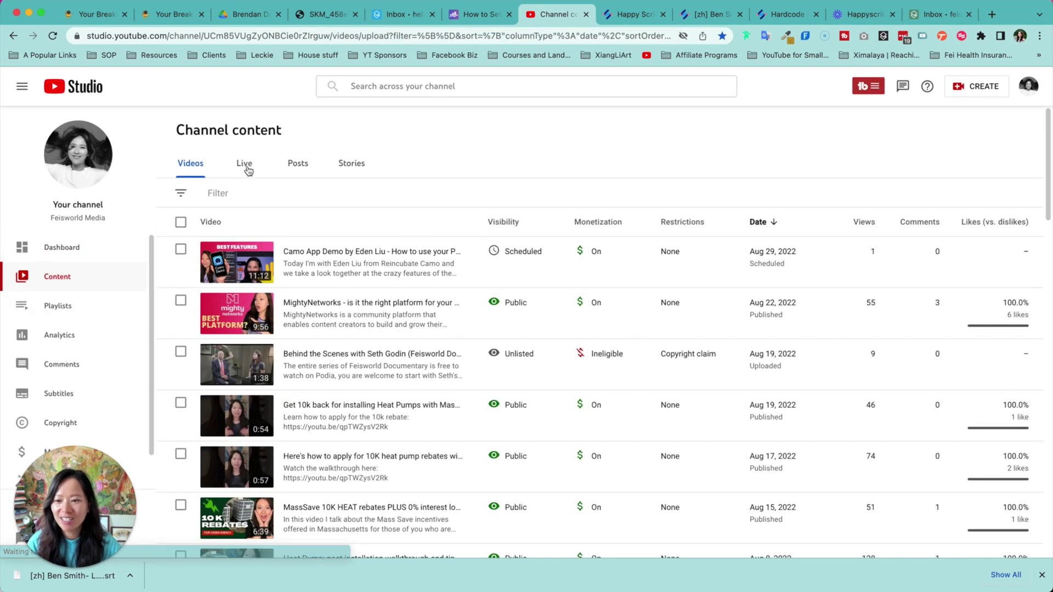
{"action": "left_click", "coordinate": [244, 165]}
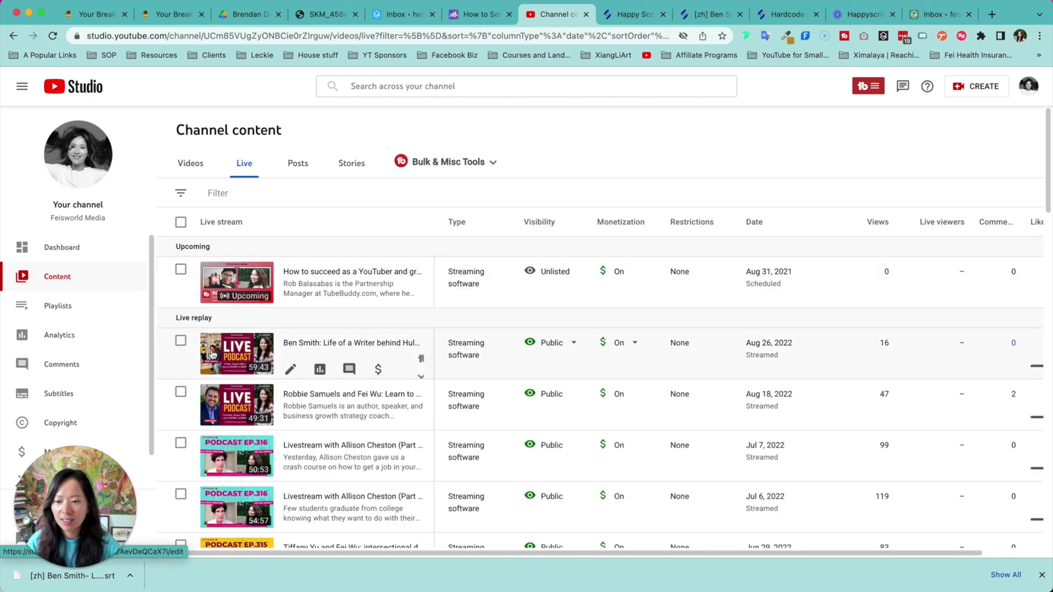
{"action": "left_click", "coordinate": [225, 372]}
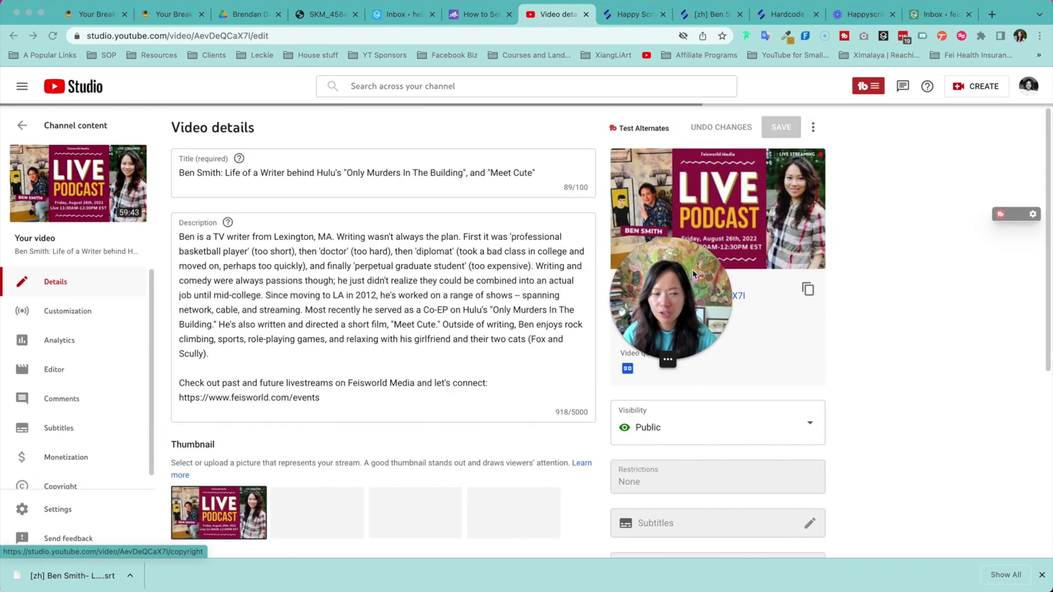
On the replay's Subtitles page, add Chinese (Simplified) as a language and begin adding its subtitles
{"action": "left_click_drag", "start_coordinate": [103, 492], "coordinate": [982, 110]}
{"action": "scroll", "coordinate": [111, 388], "scroll_direction": "down", "scroll_amount": 1}
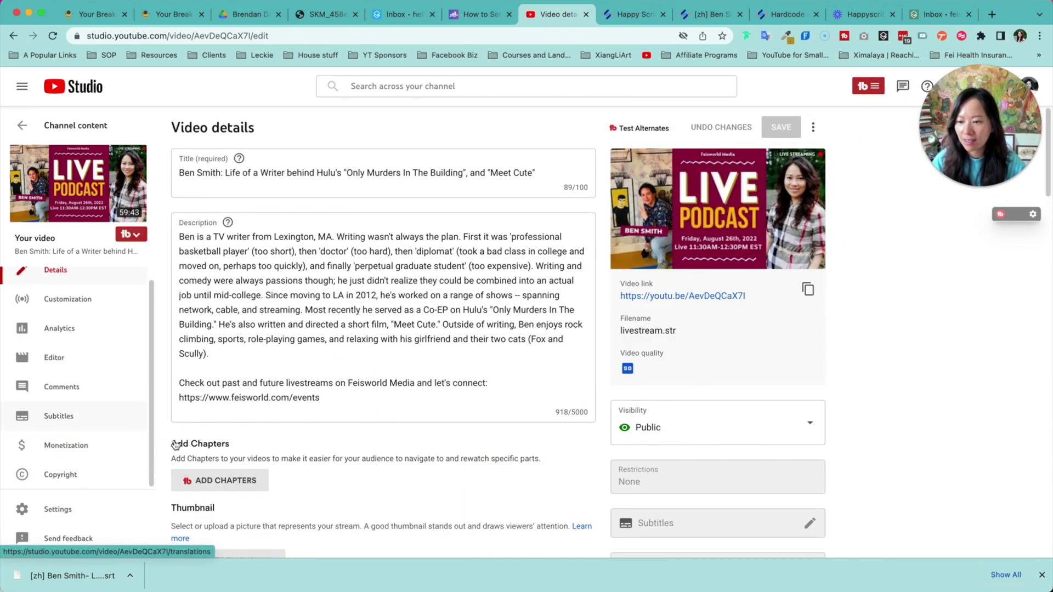
{"action": "left_click", "coordinate": [57, 417]}
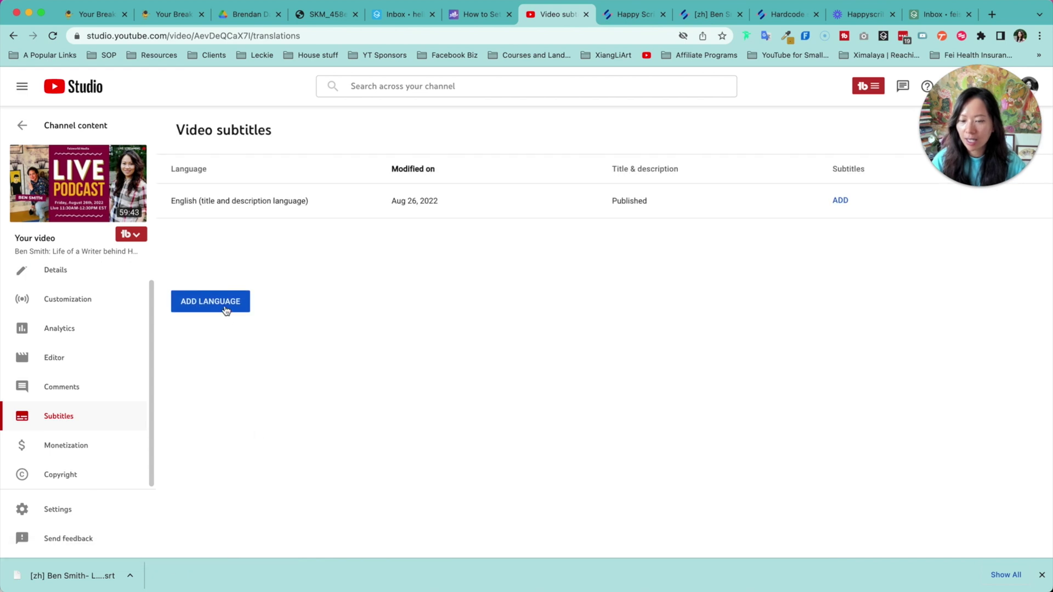
{"action": "left_click", "coordinate": [226, 310]}
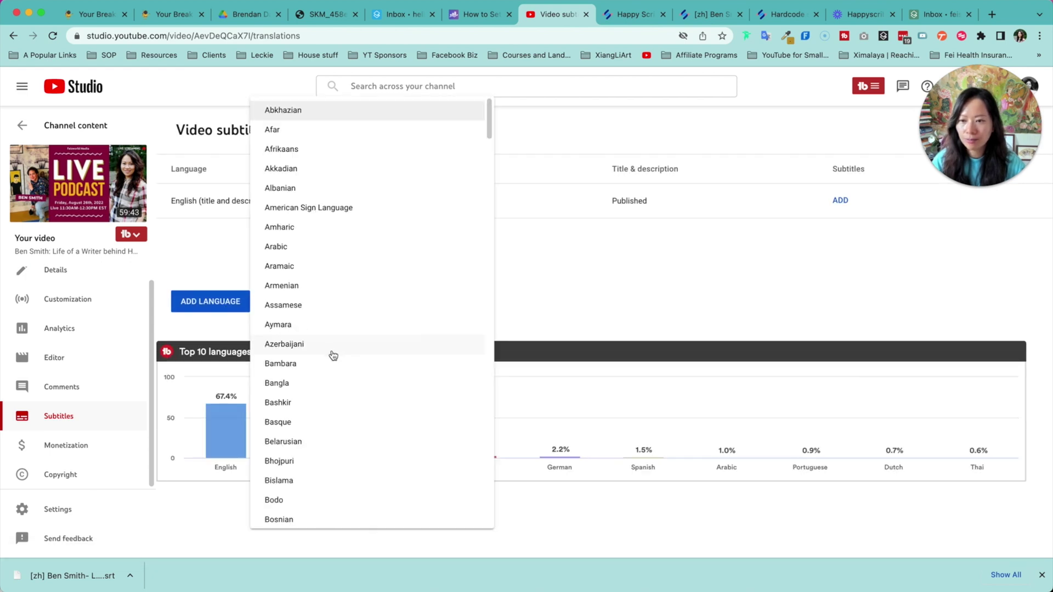
{"action": "scroll", "coordinate": [335, 384], "scroll_direction": "down", "scroll_amount": 8}
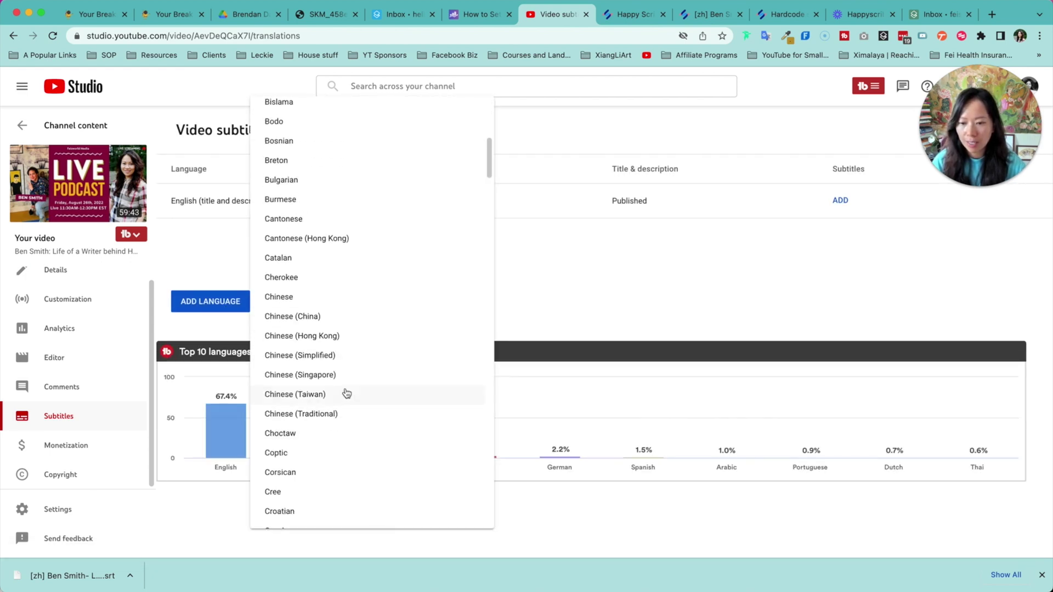
{"action": "left_click", "coordinate": [356, 360]}
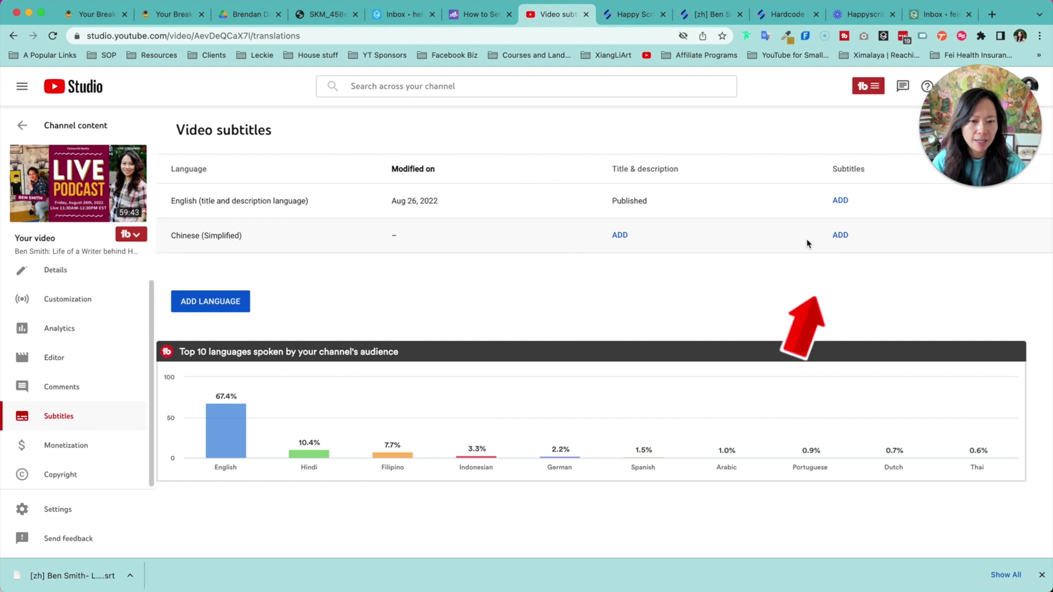
{"action": "left_click", "coordinate": [840, 235]}
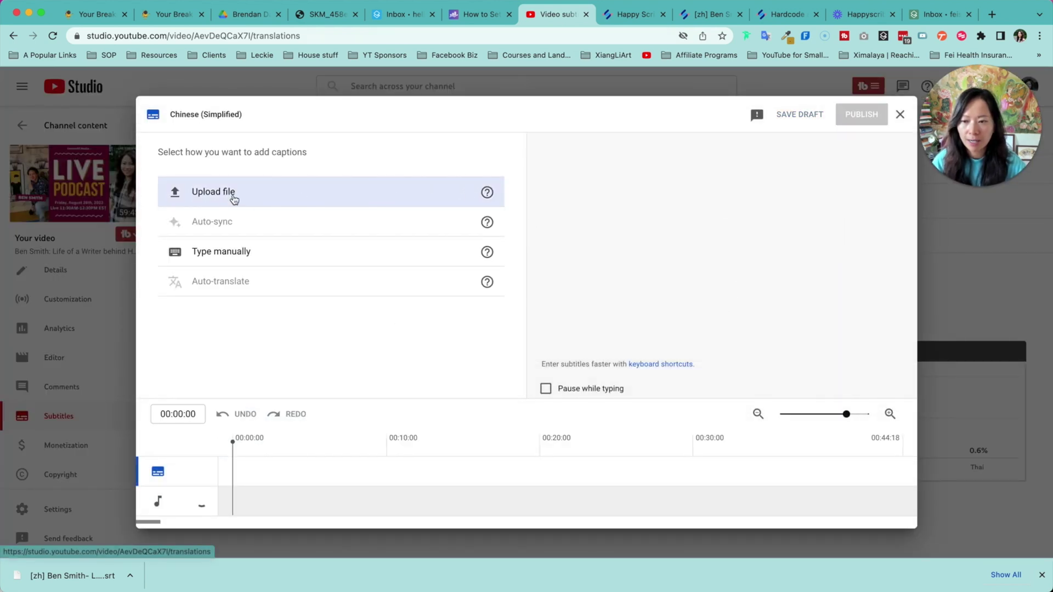
Upload the timed [zh] .srt file, check captions at 14:27, publish, and open the watch page
{"action": "left_click", "coordinate": [282, 202]}
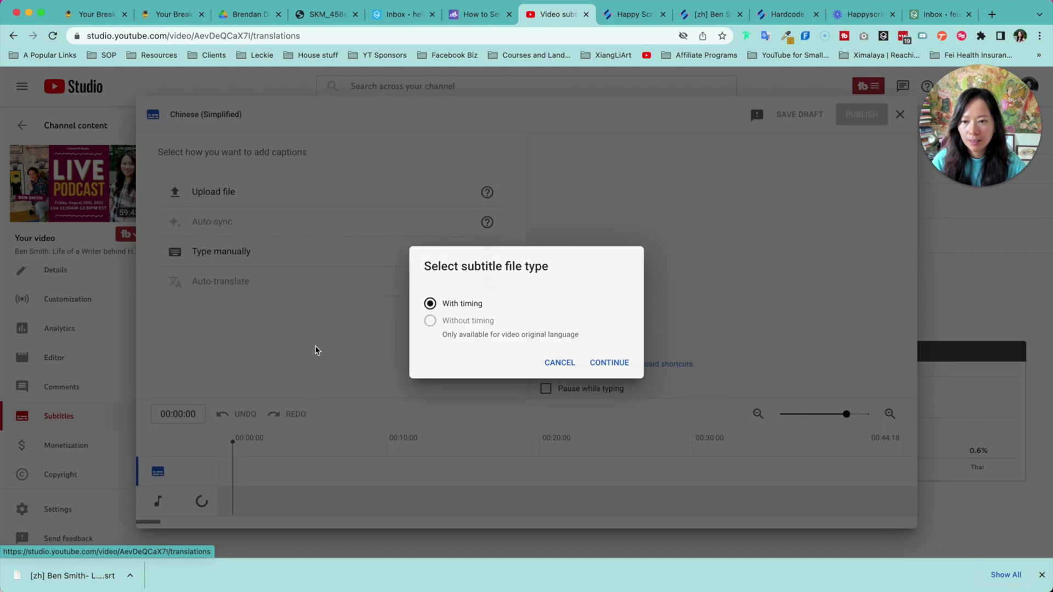
{"action": "left_click", "coordinate": [610, 365]}
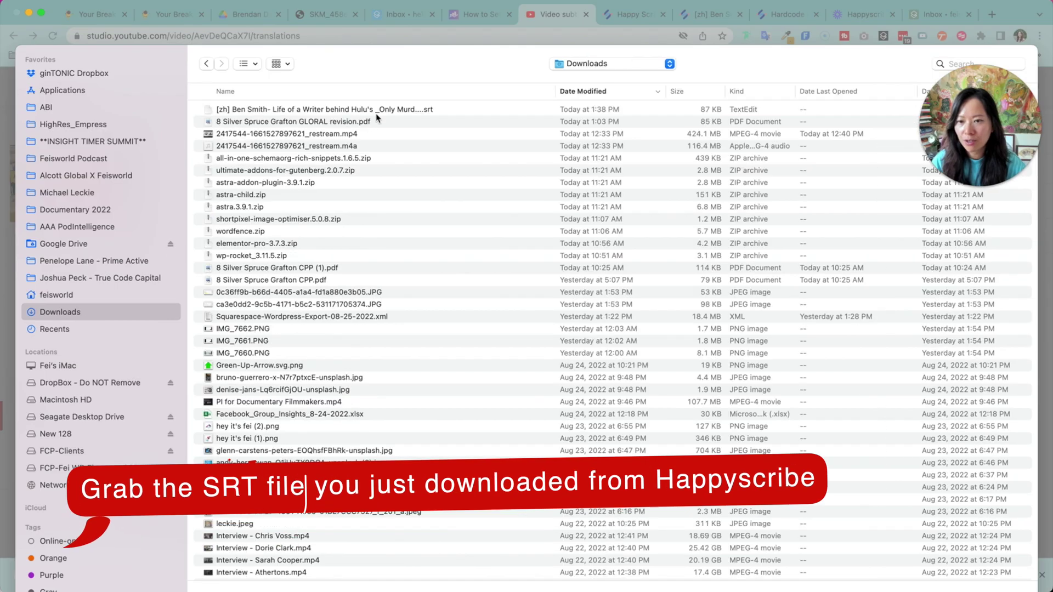
{"action": "left_click", "coordinate": [403, 110]}
{"action": "double_click", "coordinate": [403, 110]}
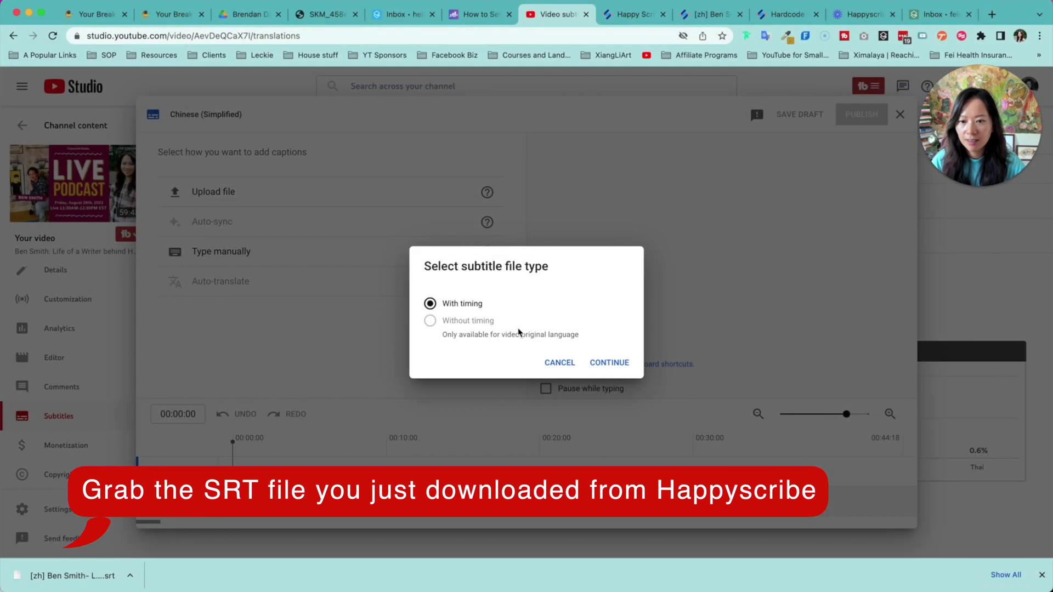
{"action": "key", "text": "Return"}
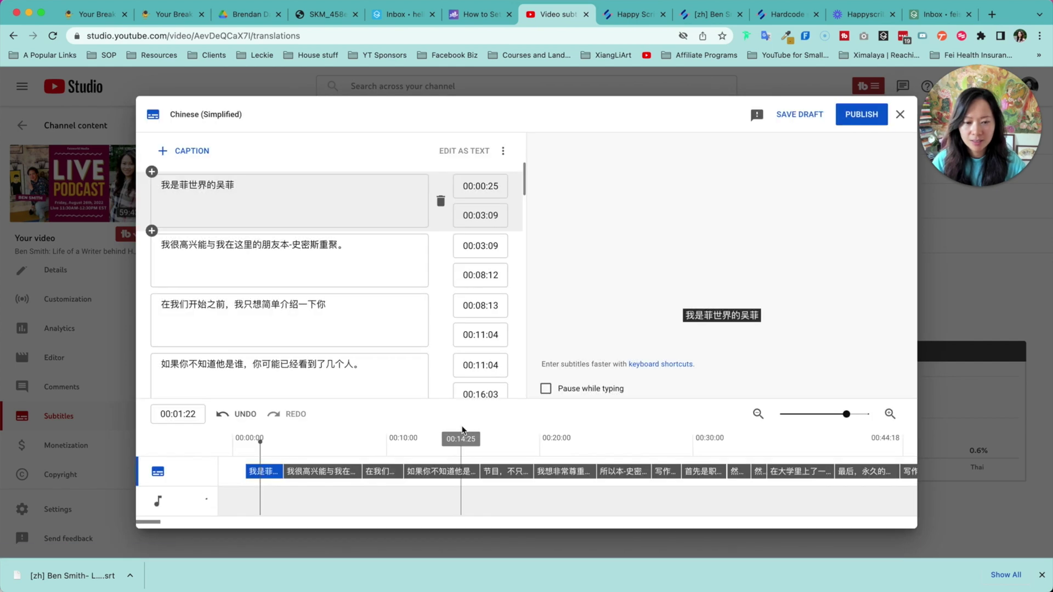
{"action": "left_click", "coordinate": [463, 431]}
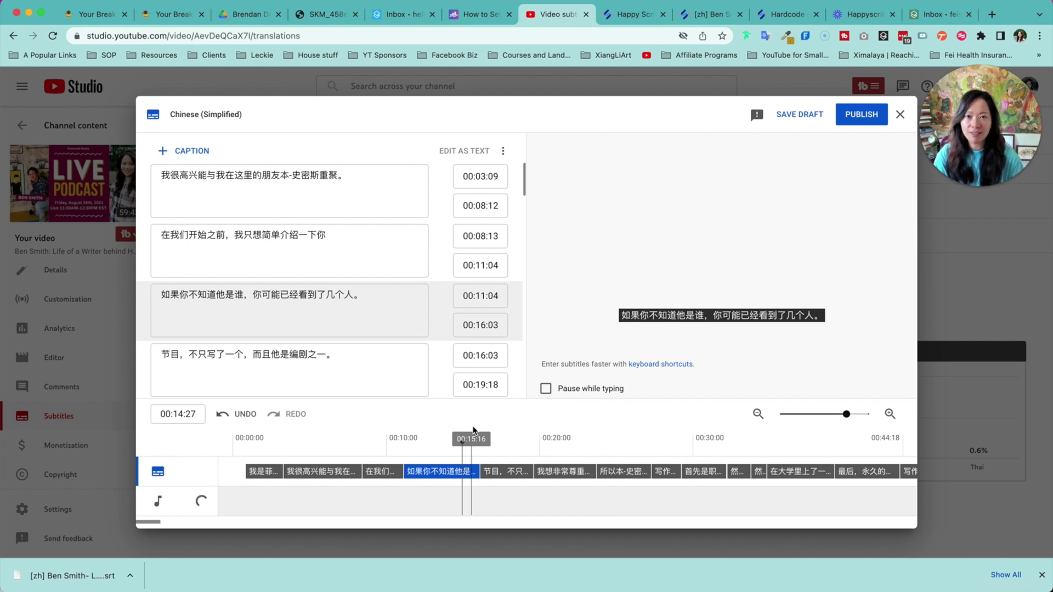
{"action": "left_click", "coordinate": [860, 117]}
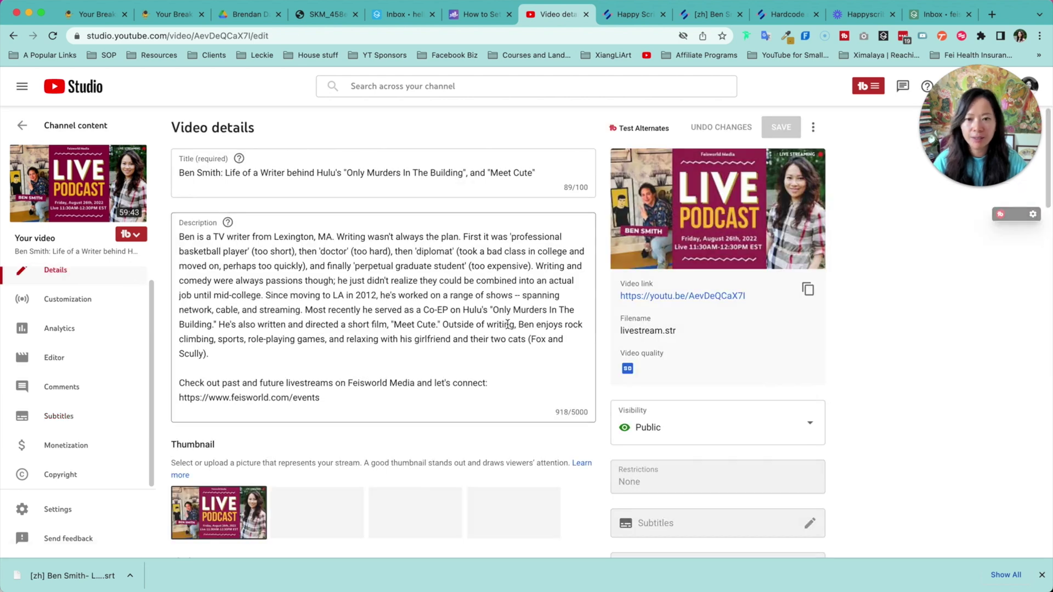
{"action": "left_click", "coordinate": [731, 299]}
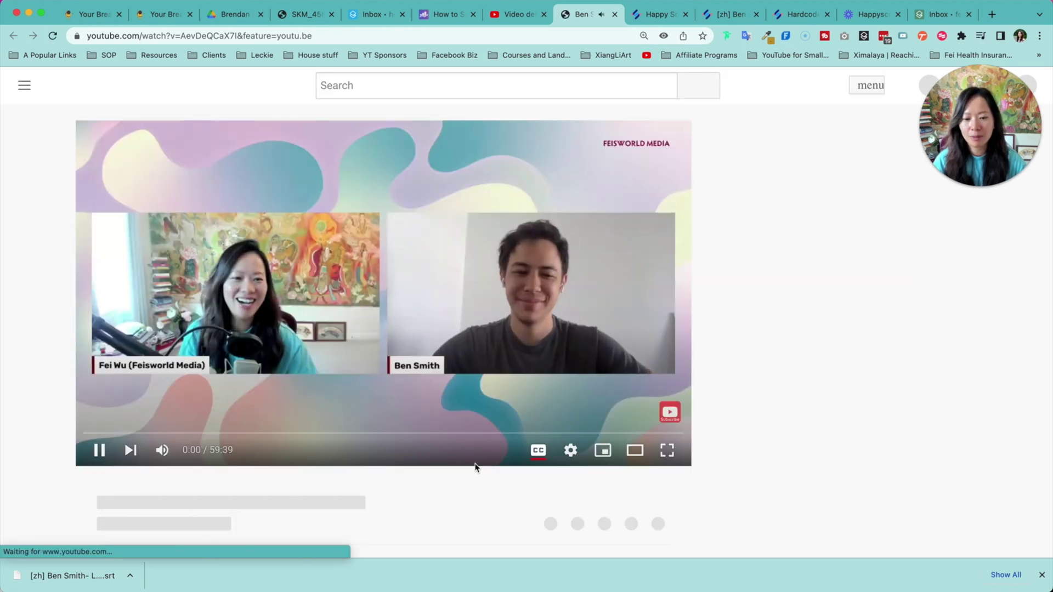
Turn on captions and confirm Chinese (Simplified) is the selected subtitle track in the player settings
{"action": "left_click", "coordinate": [538, 381]}
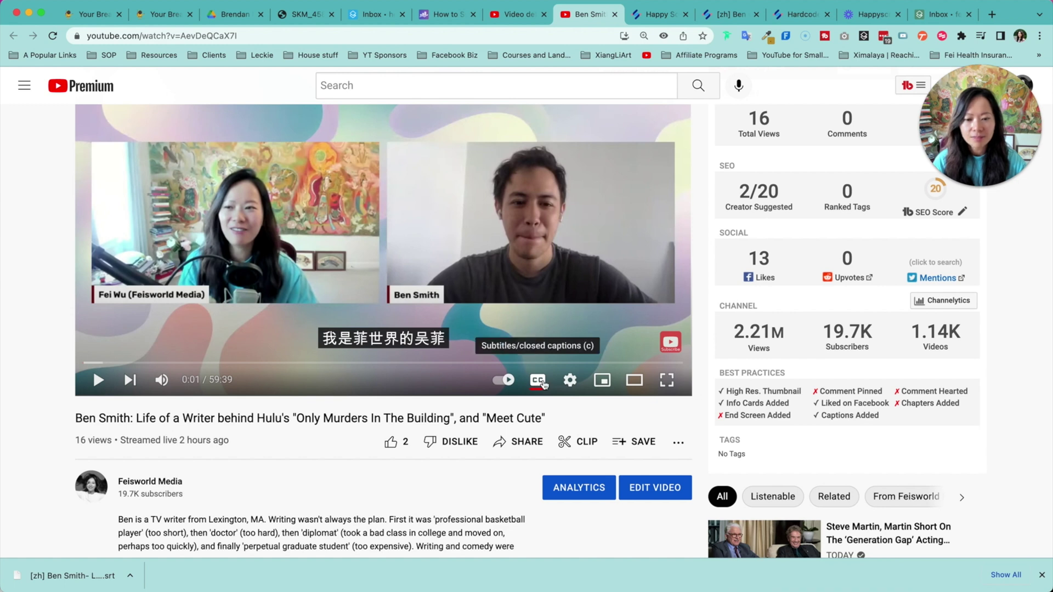
{"action": "left_click", "coordinate": [570, 381]}
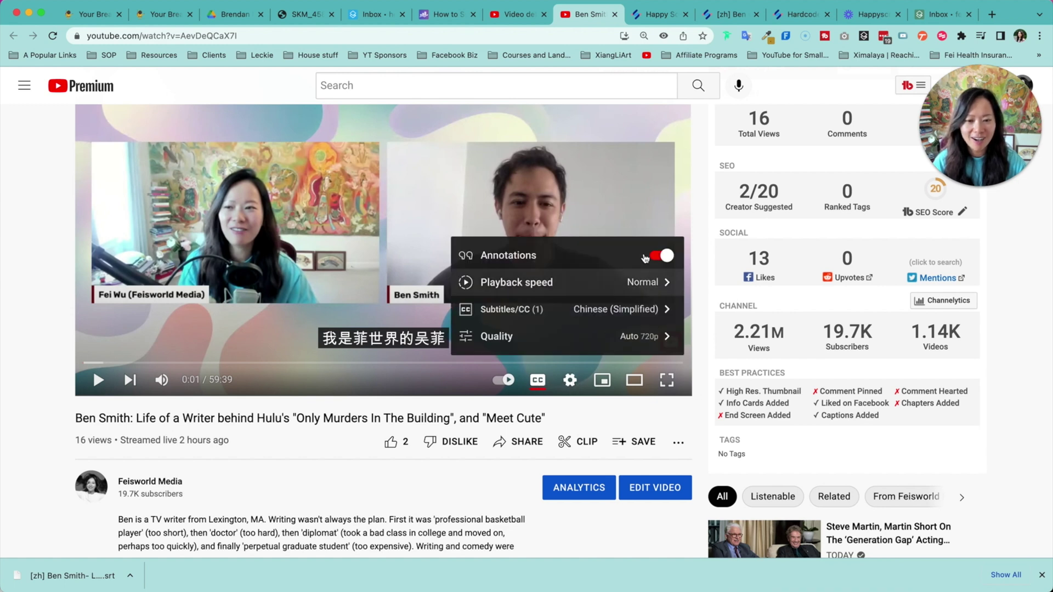
{"action": "left_click", "coordinate": [656, 311]}
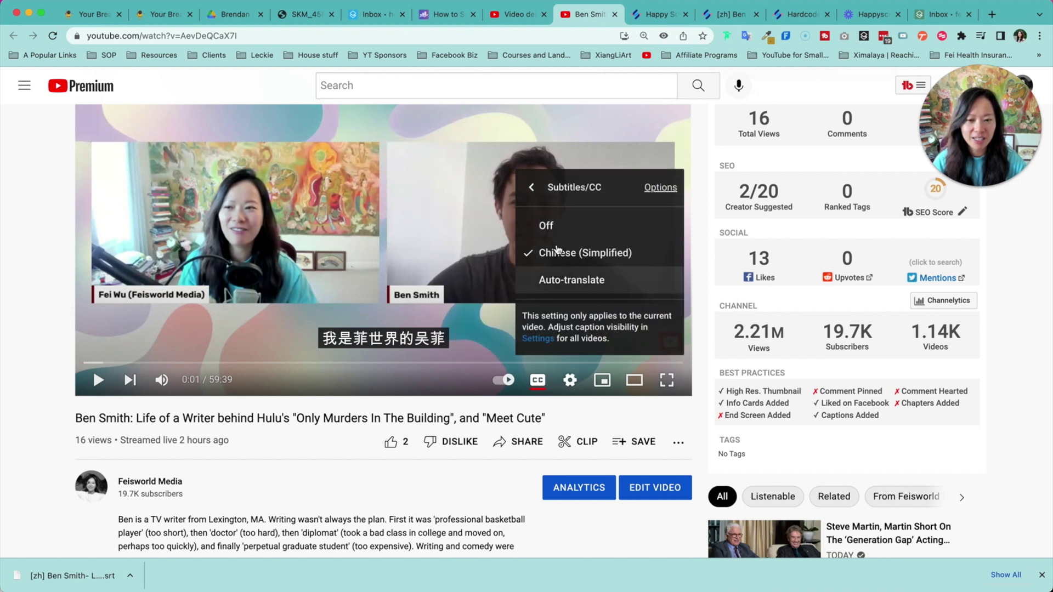